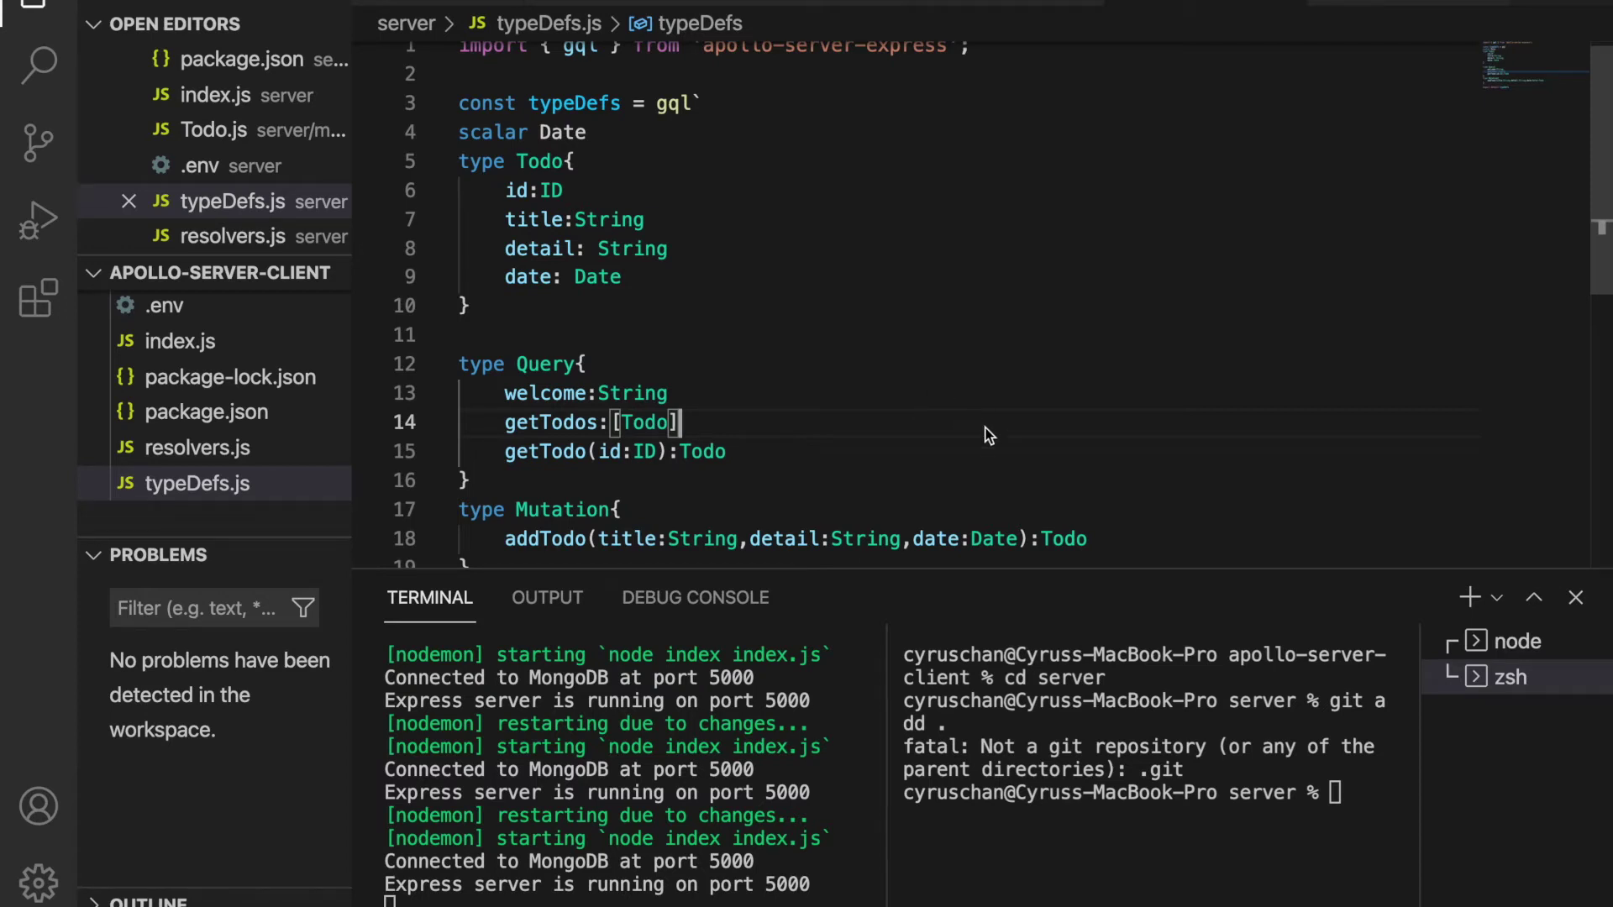
pyautogui.scroll(-1, 1022, 464)
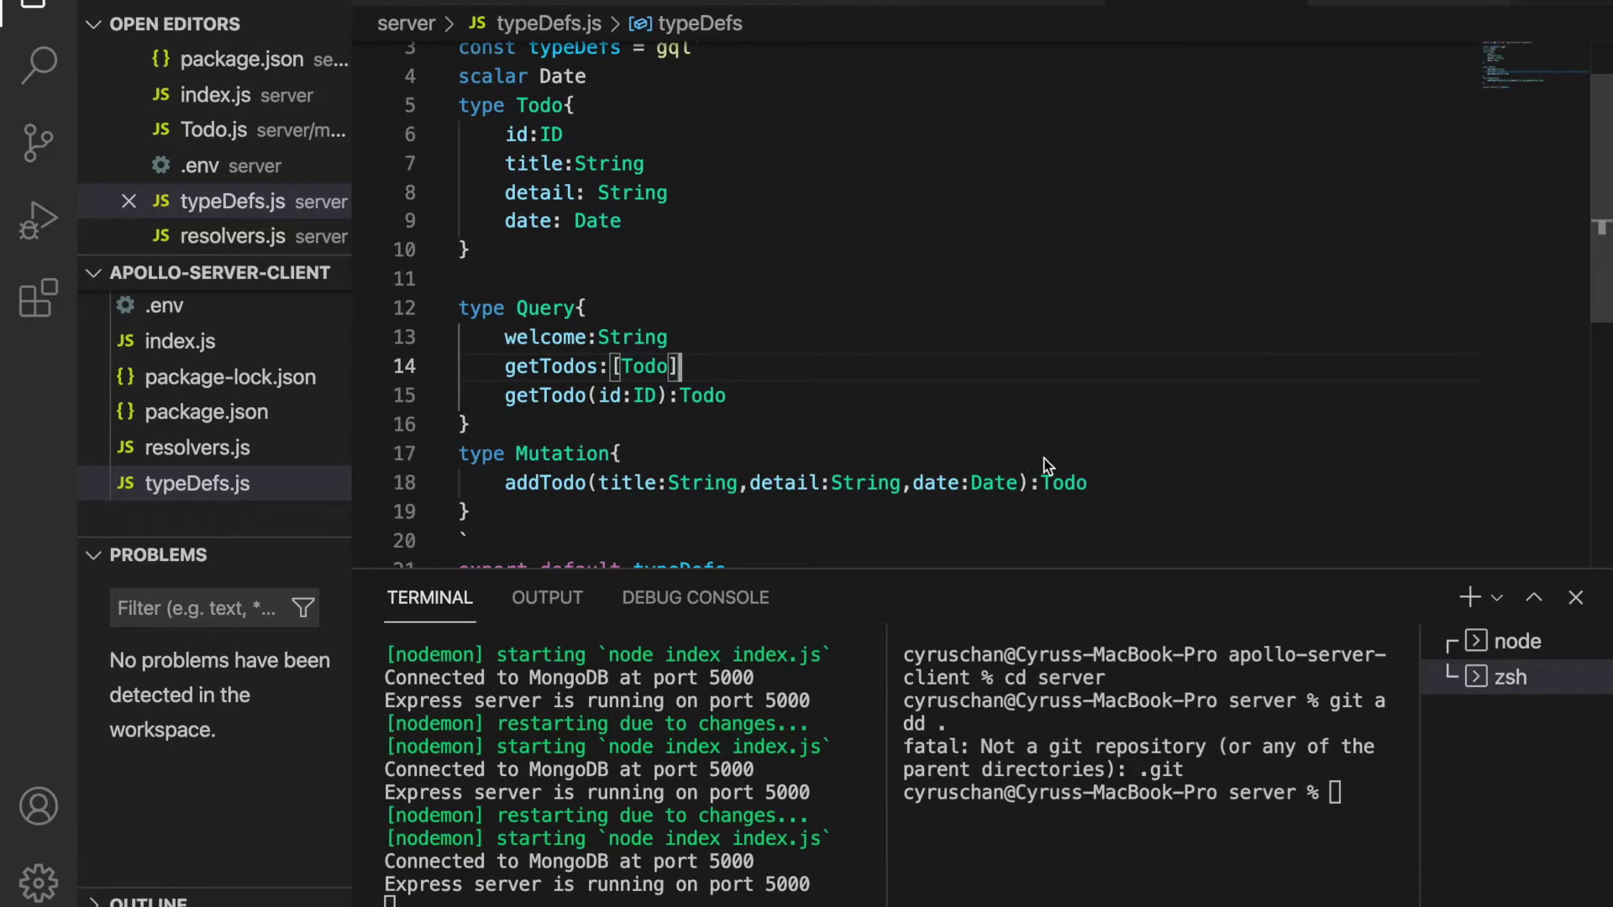
# Add deleleTodo(id:ID):String below addTodo in the typeDefs.js Mutation type and save.
pyautogui.click(597, 396)
pyautogui.click(557, 482)
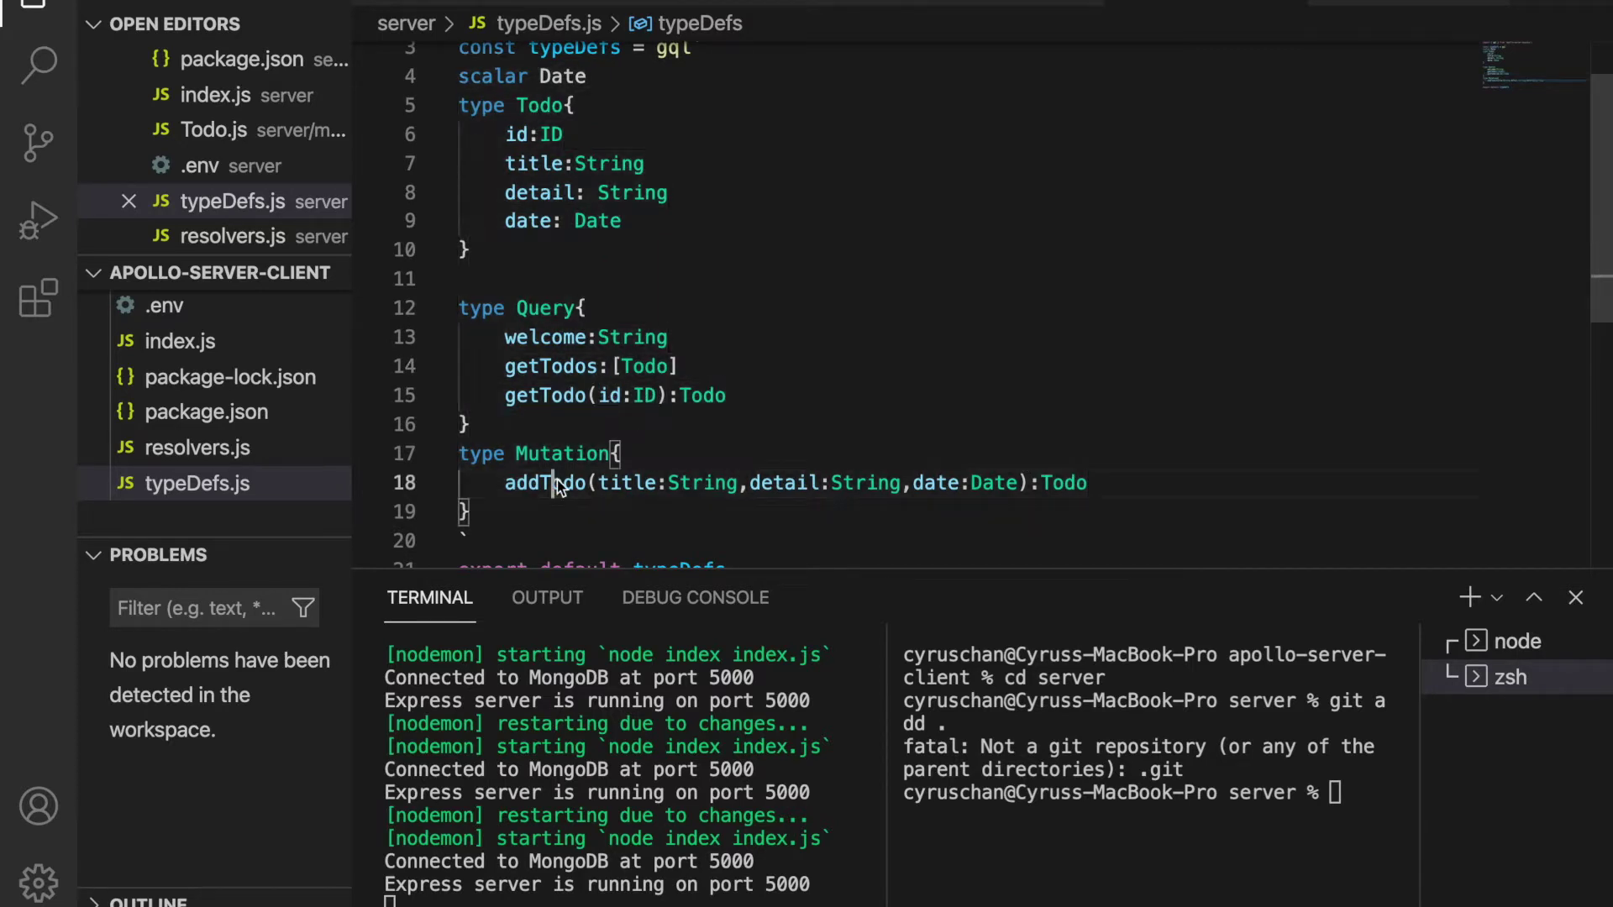
pyautogui.click(1112, 481)
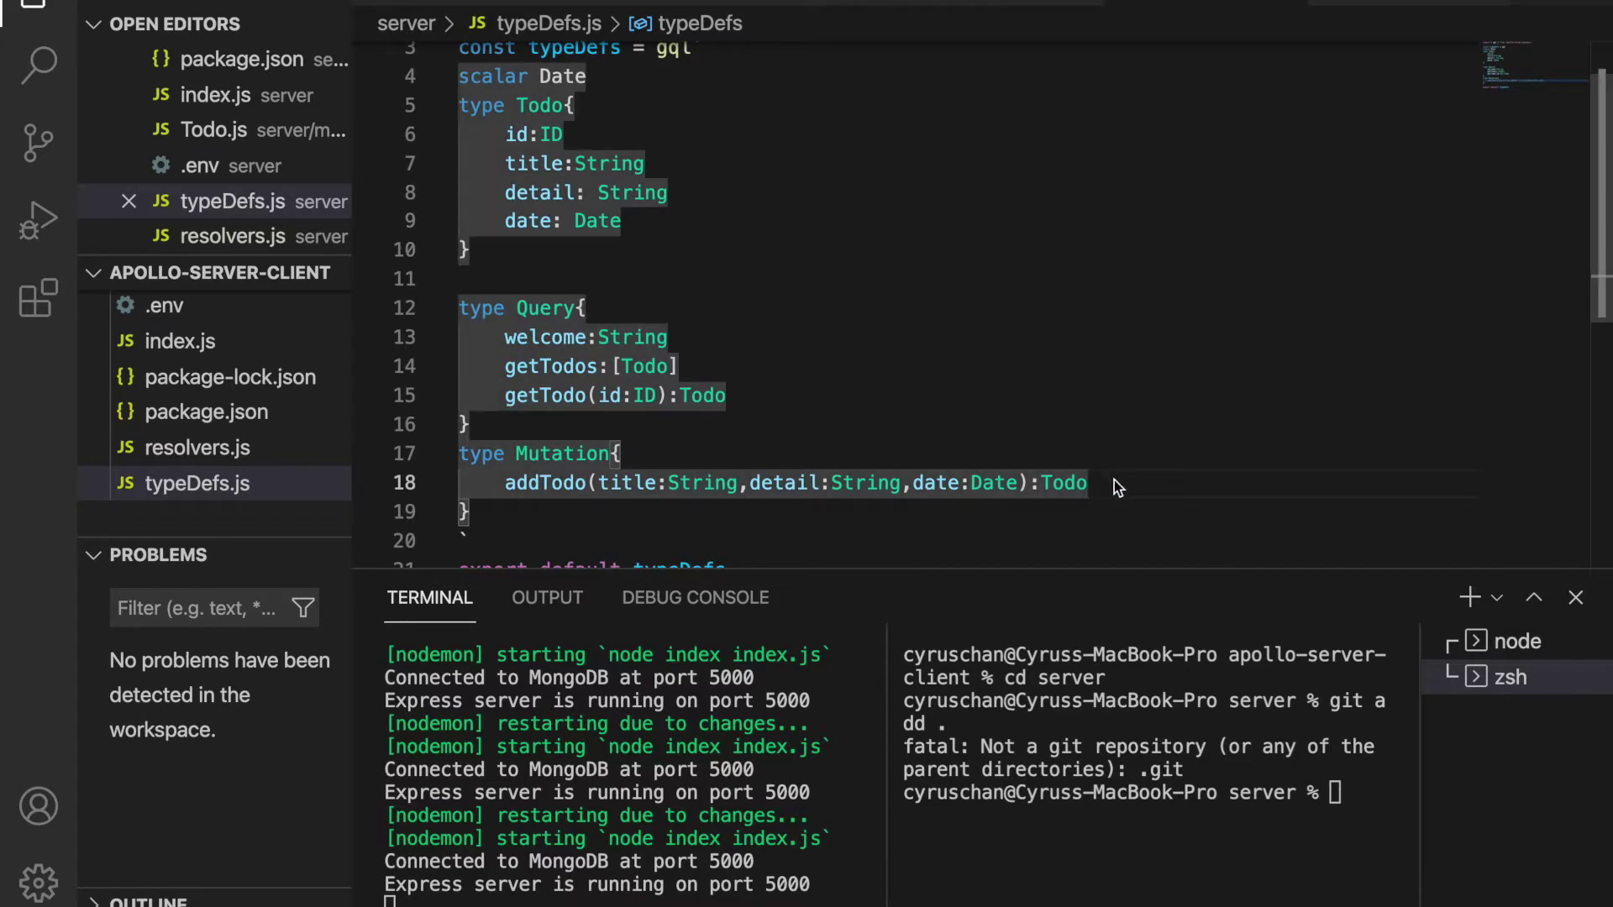
pyautogui.press('Return')
pyautogui.write('d')
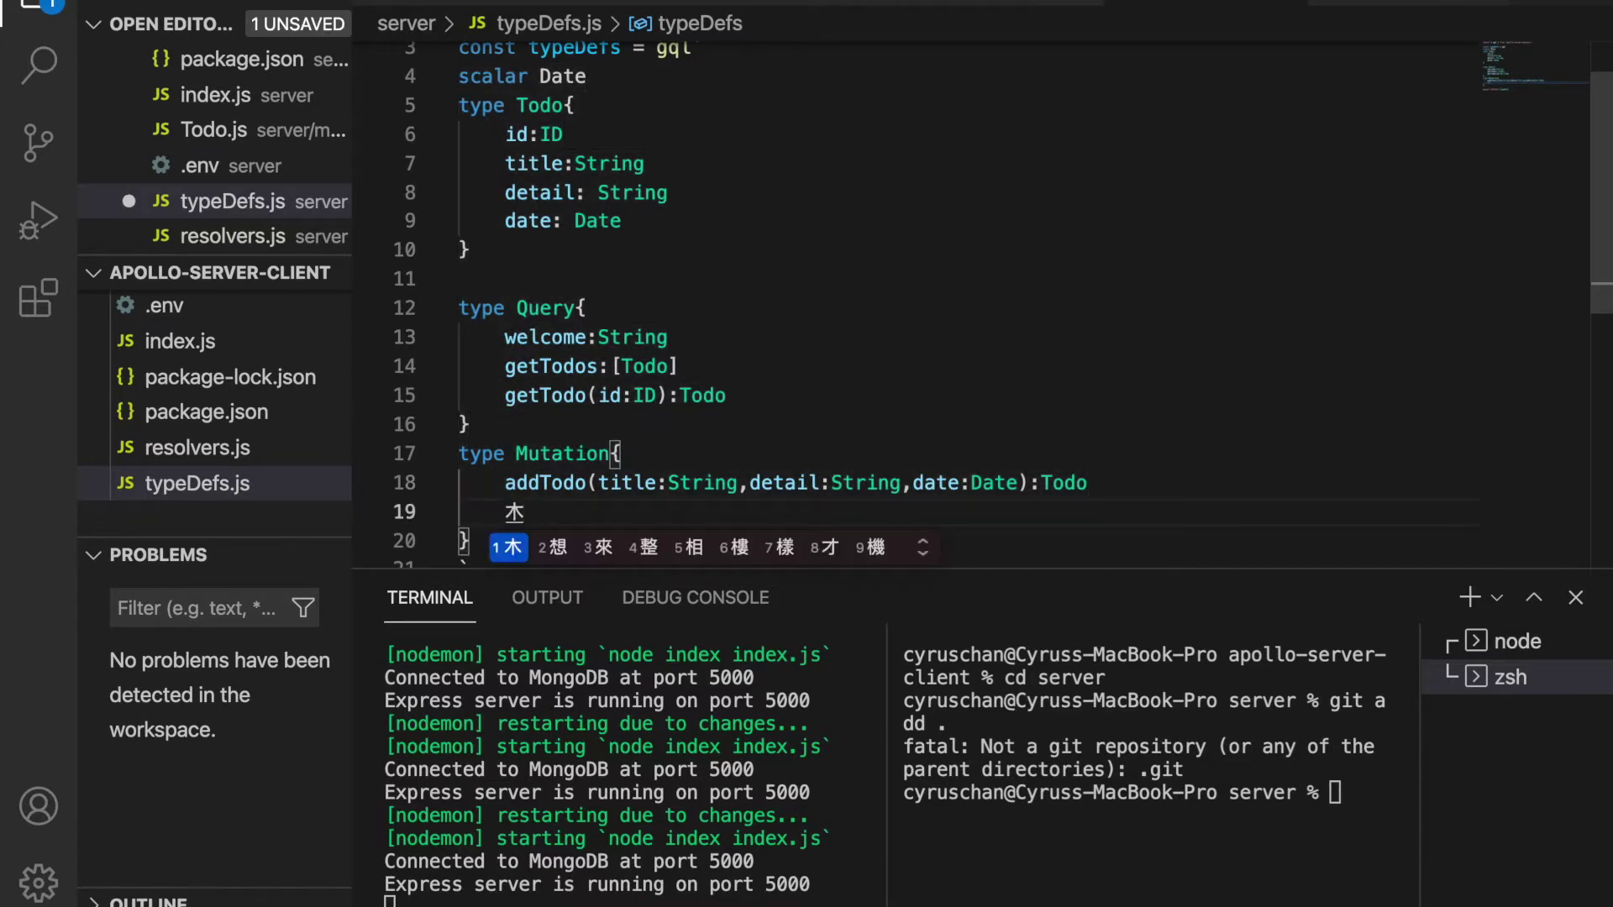
pyautogui.press('shift')
pyautogui.write('elele')
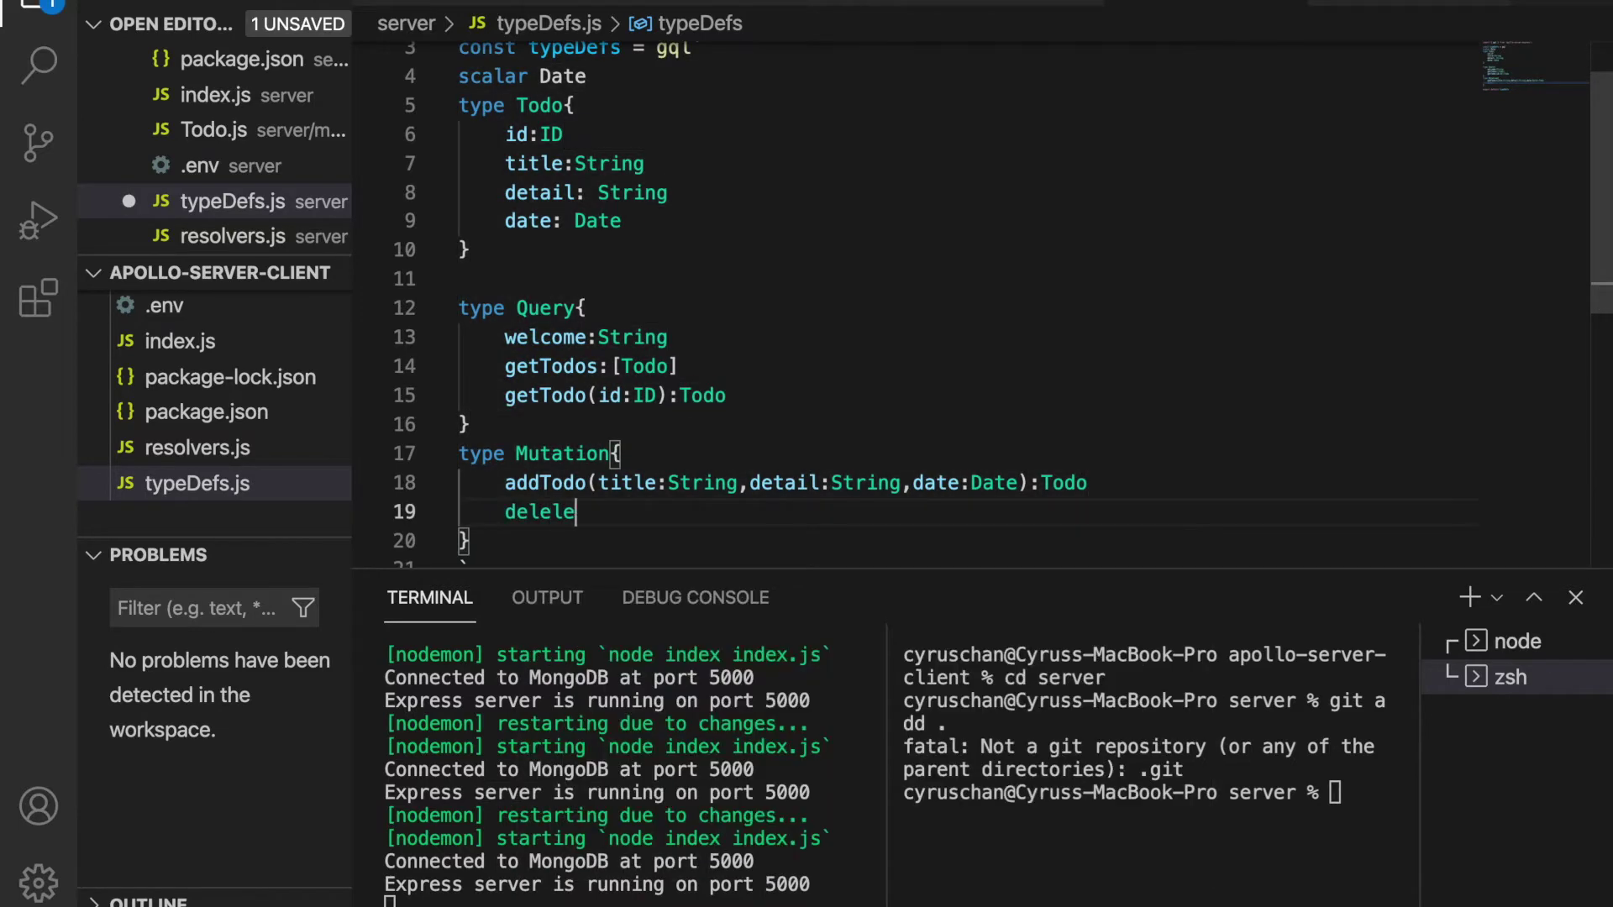
pyautogui.write('Todo(')
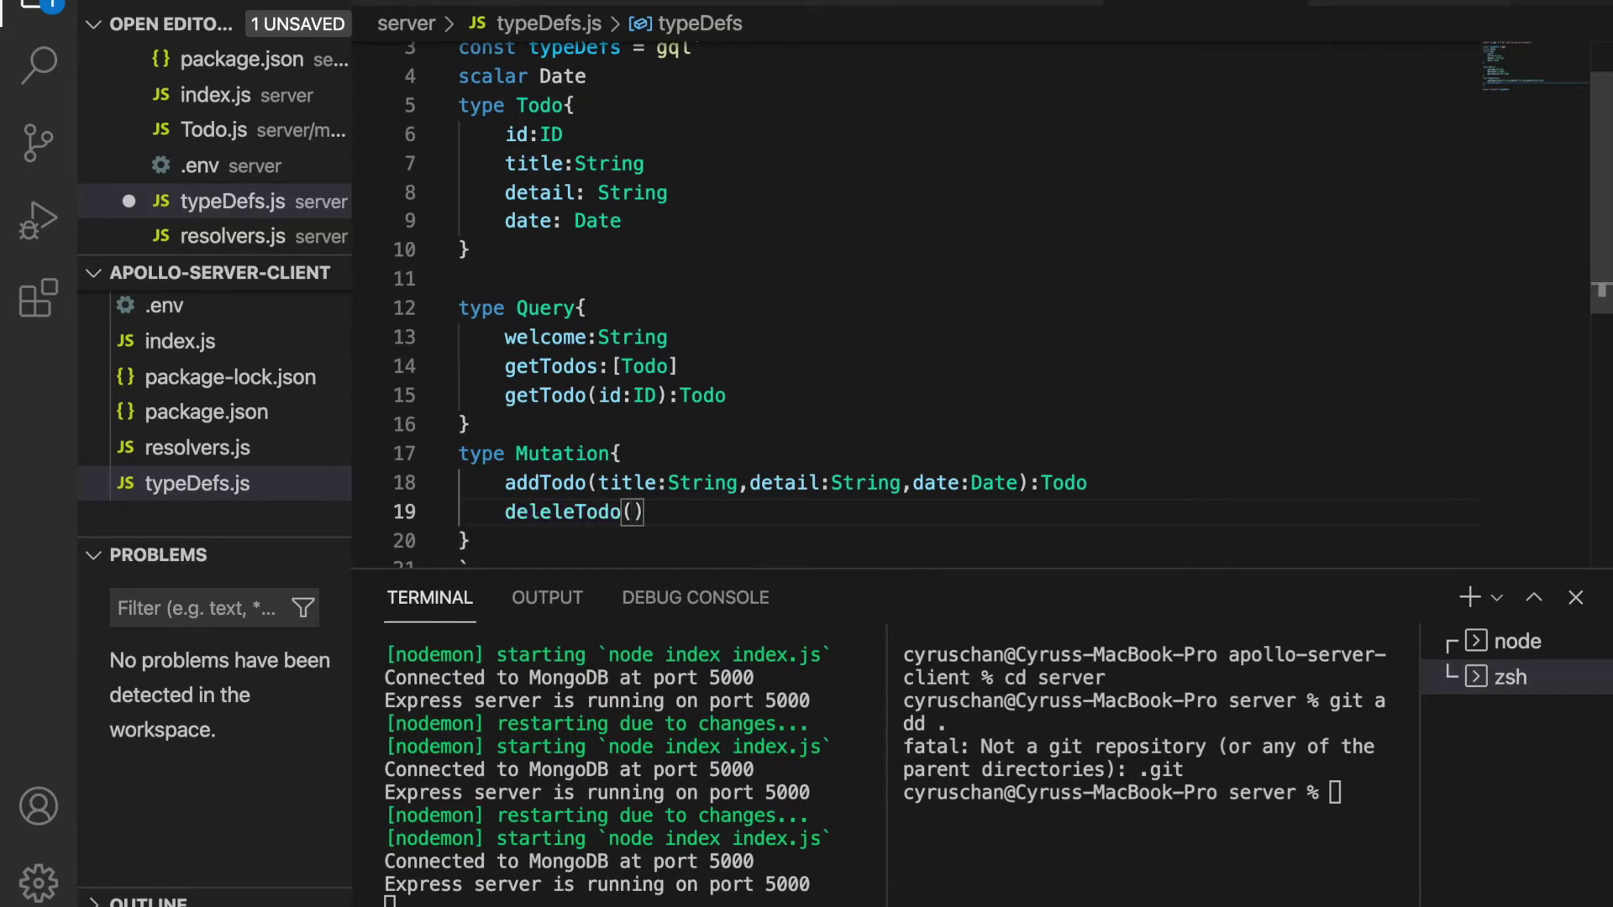
pyautogui.write('id:ID):')
pyautogui.write('String')
pyautogui.hotkey('ctrl', 's')
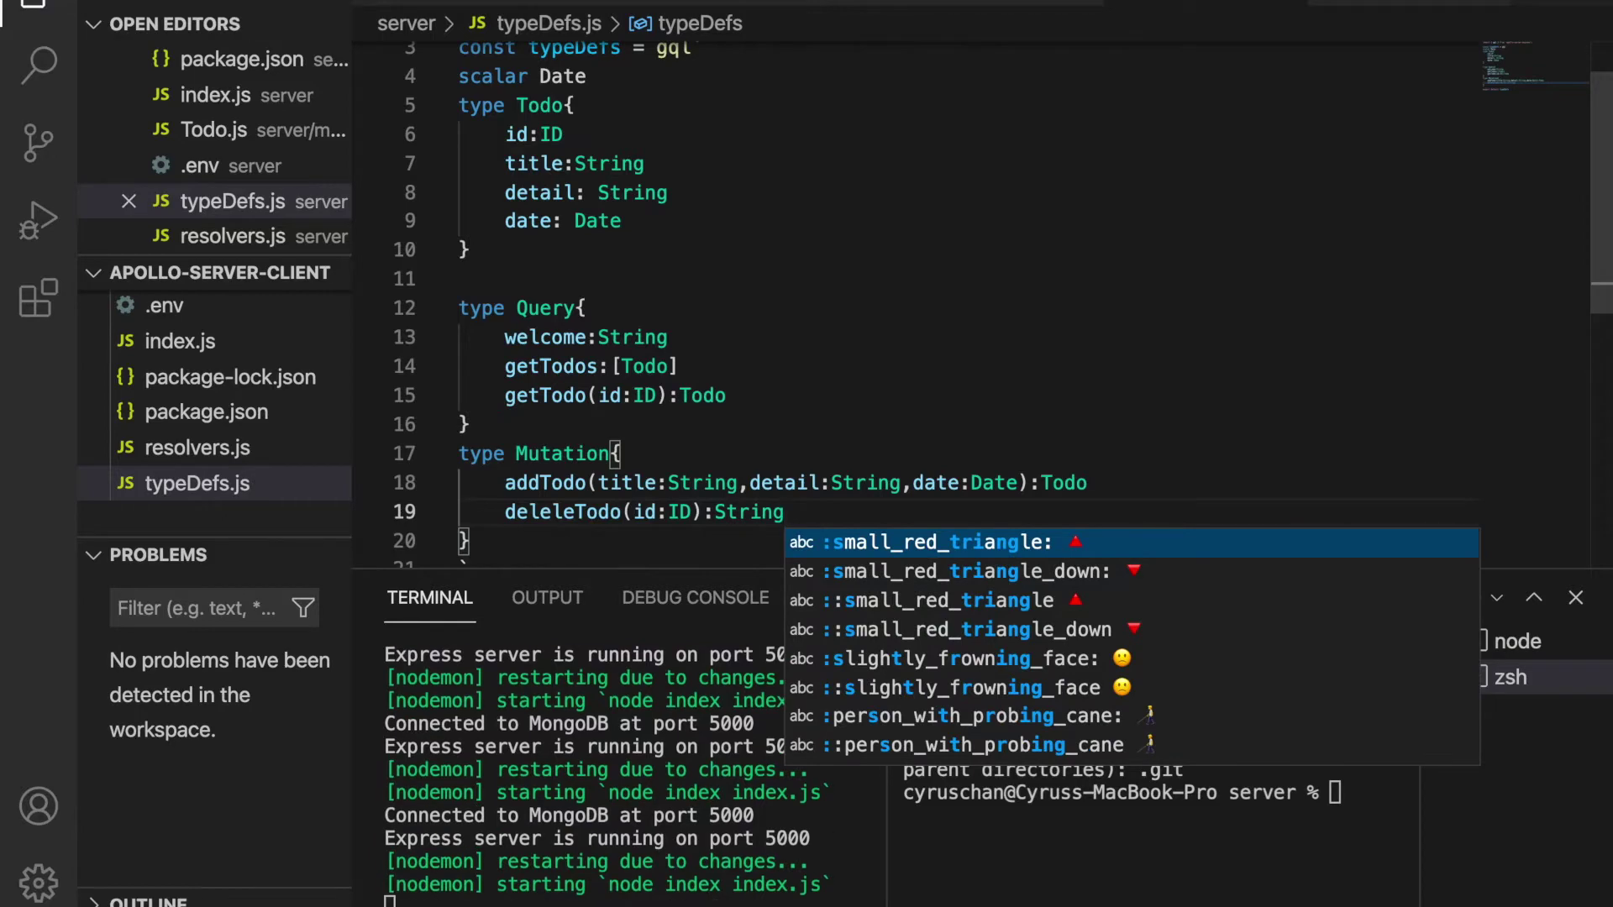
pyautogui.click(209, 449)
pyautogui.scroll(-3, 612, 459)
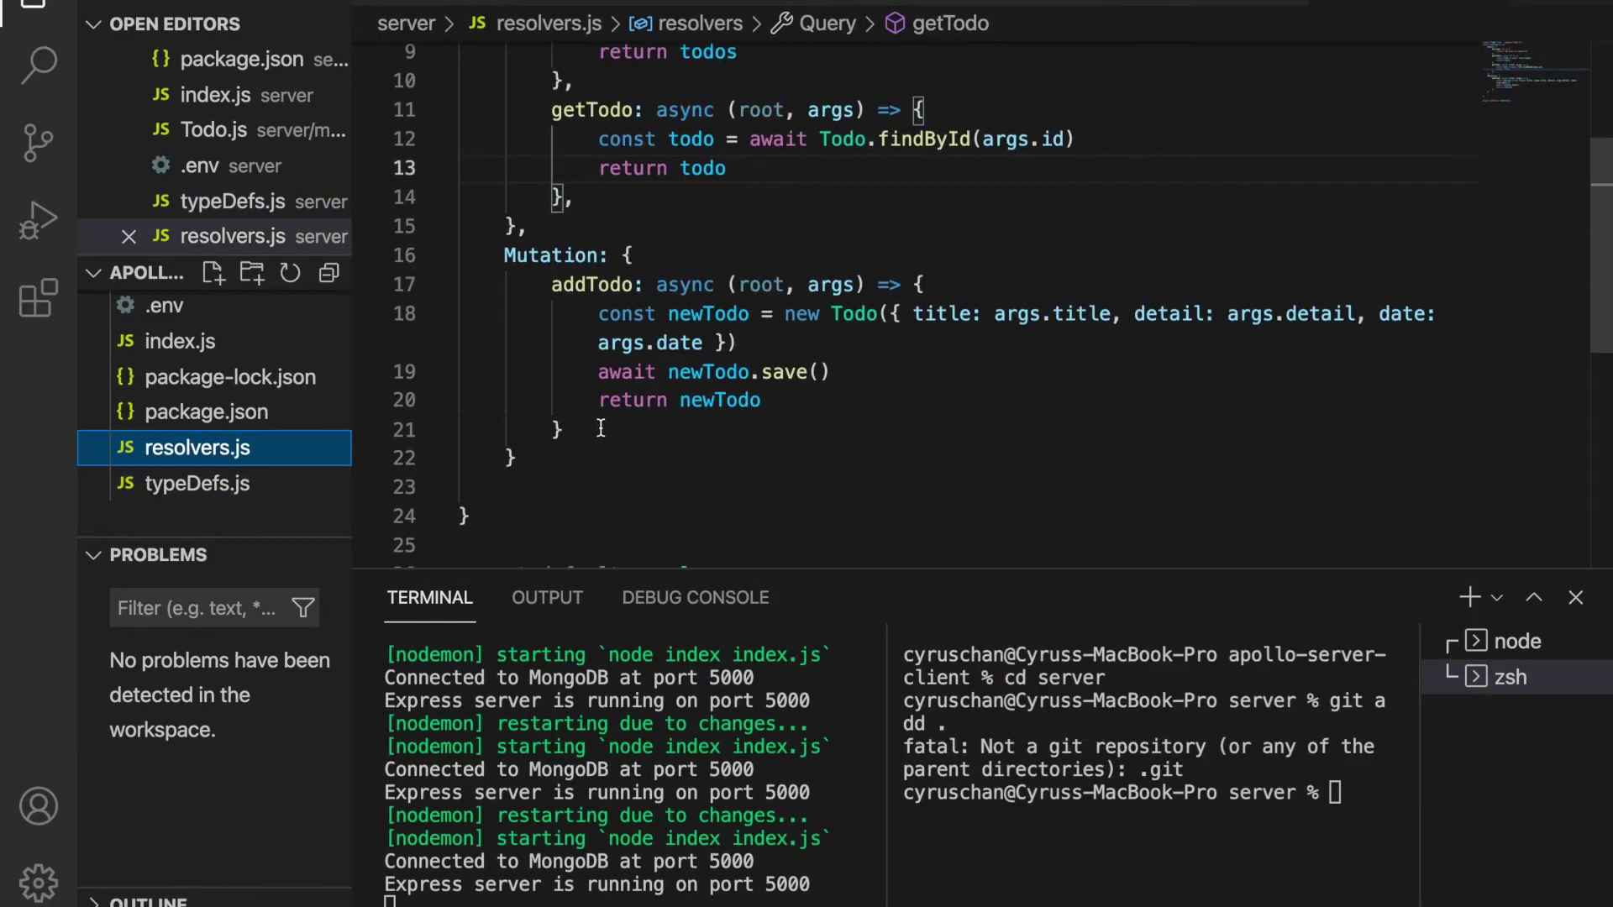
# Start a deleteTodo resolver below addTodo, pasting in a copy of the addTodo body.
pyautogui.click(600, 429)
pyautogui.write(',')
pyautogui.press('Return')
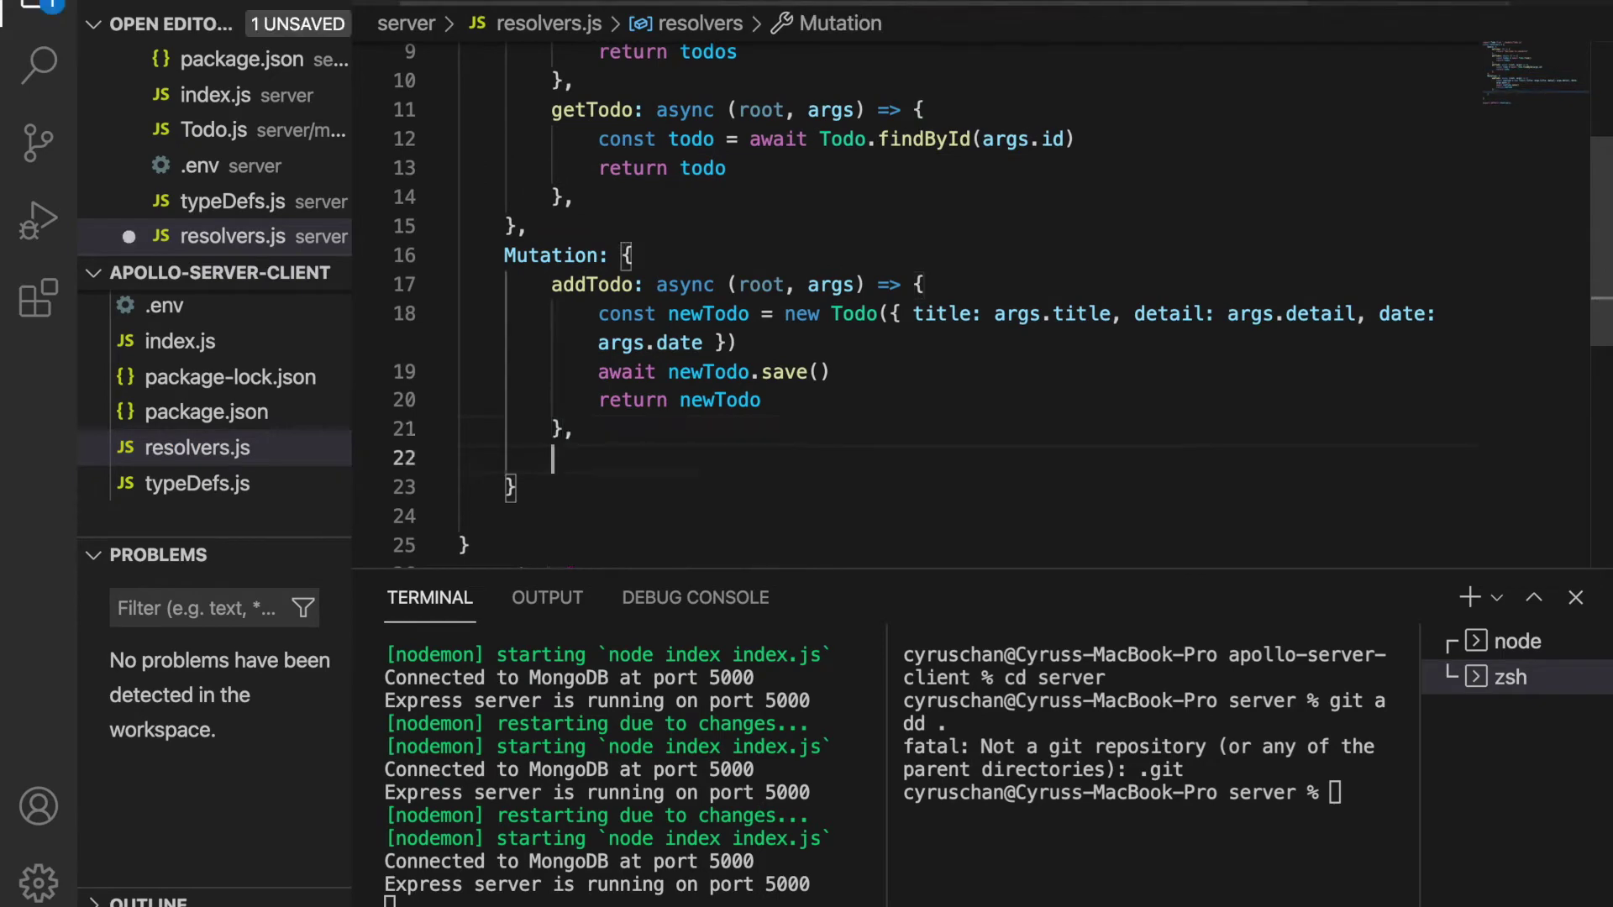
pyautogui.write('deleteTodo:')
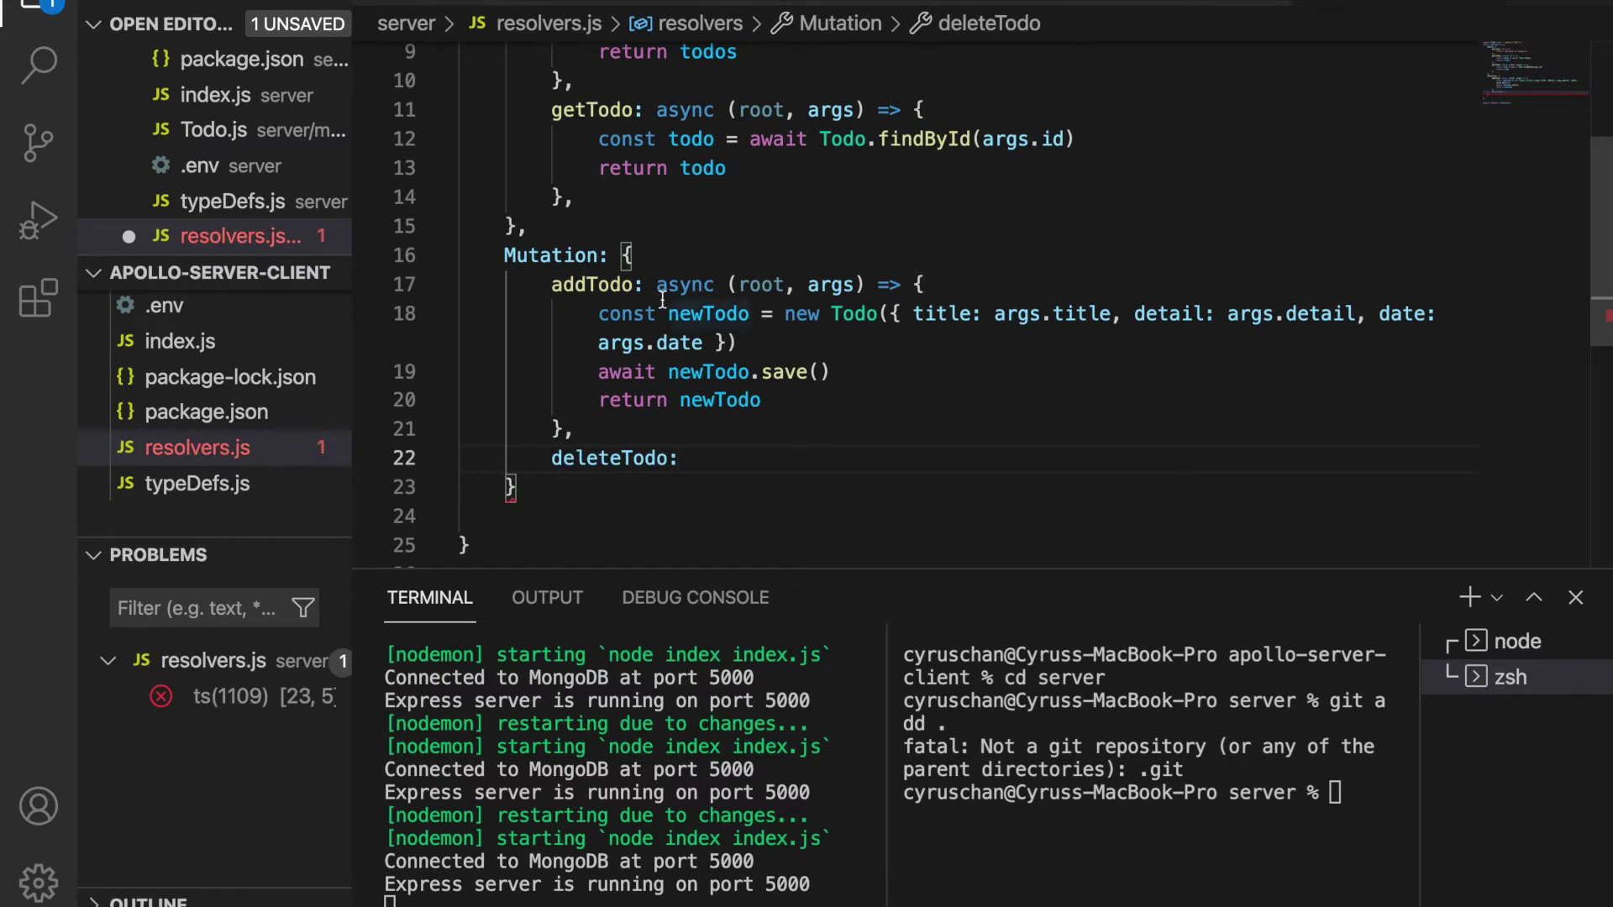
pyautogui.moveTo(655, 285)
pyautogui.mouseDown()
pyautogui.moveTo(631, 372)
pyautogui.moveTo(570, 428)
pyautogui.mouseUp()
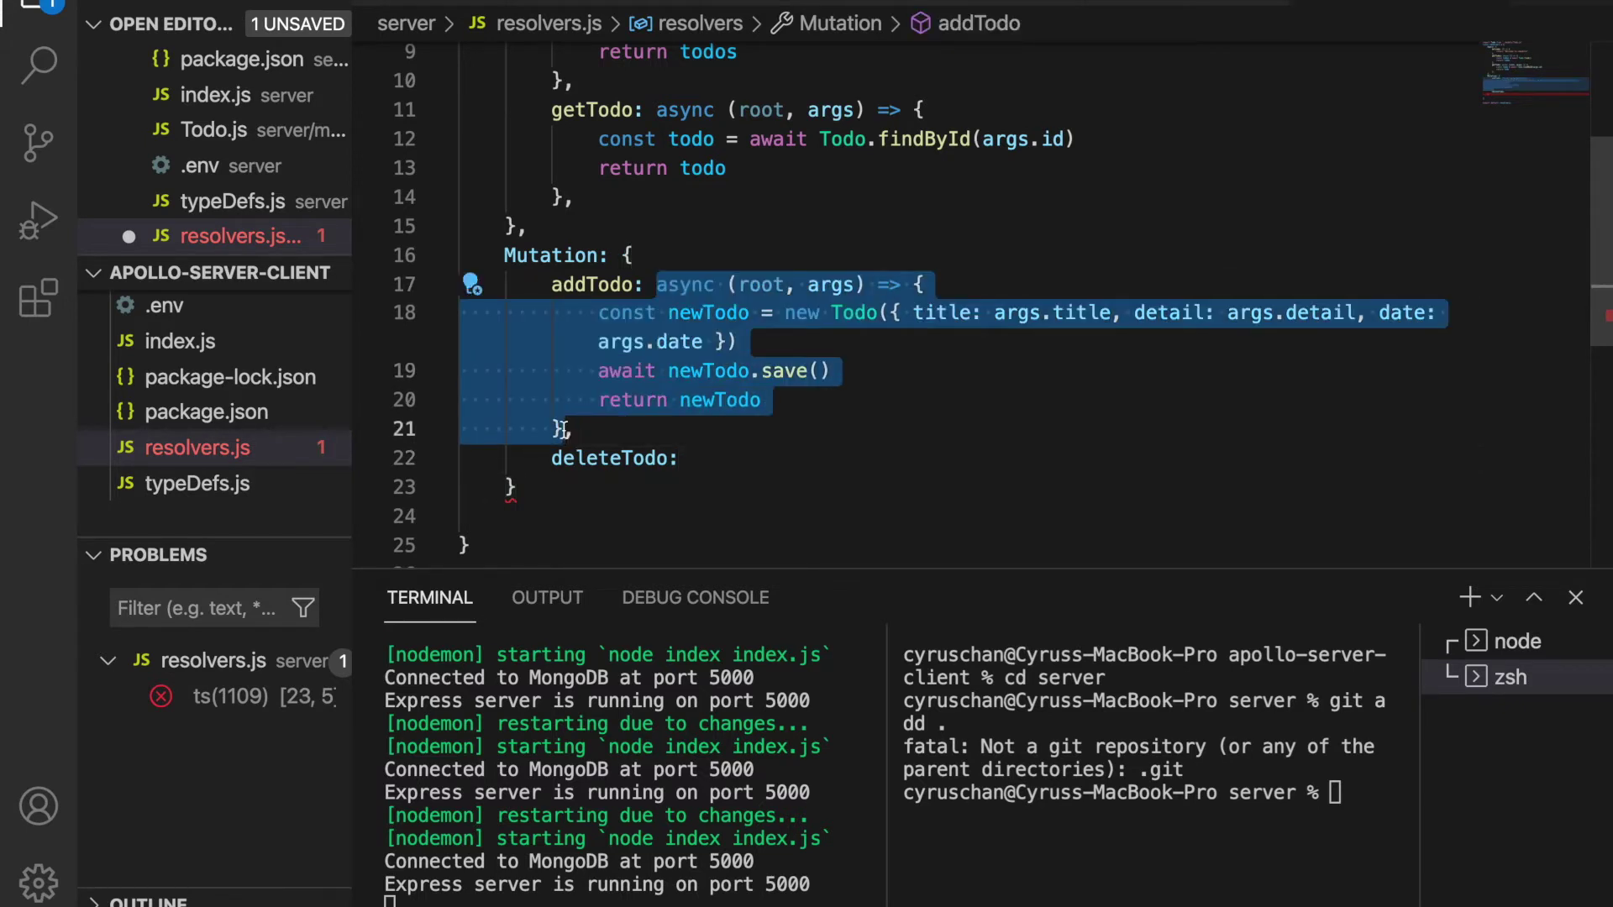
pyautogui.hotkey('ctrl', 'c')
pyautogui.click(725, 459)
pyautogui.hotkey('ctrl', 'v')
# Make deleteTodo call Todo.findByIdAndDelete(args.id), return "The todo deleted successfully", and save.
pyautogui.click(834, 467)
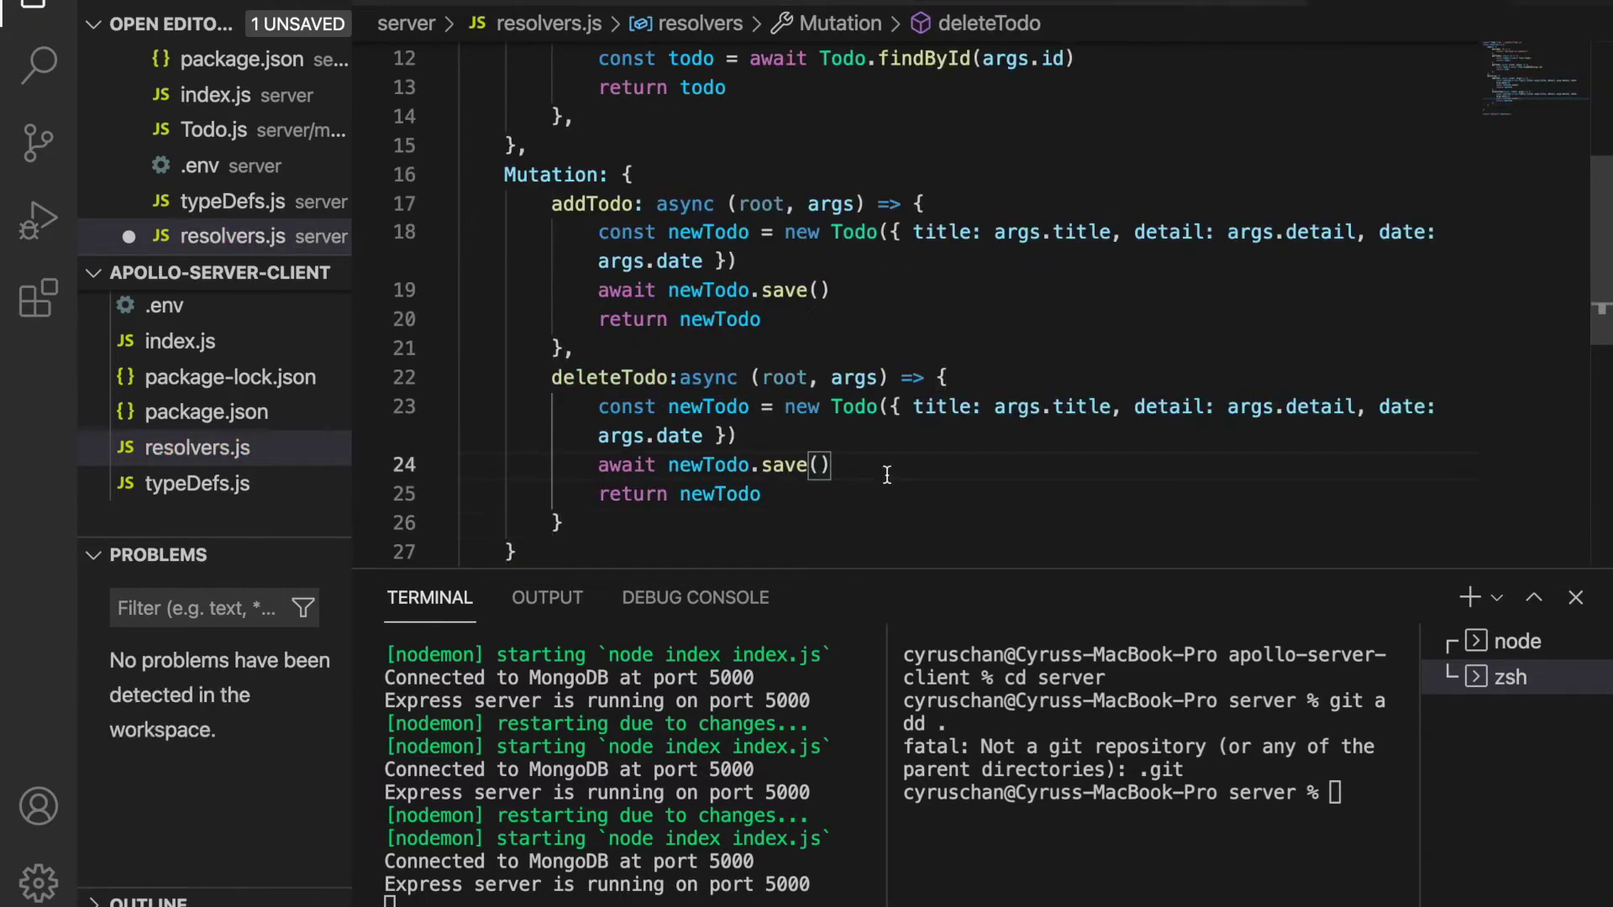
pyautogui.moveTo(827, 494); pyautogui.dragTo(601, 407)
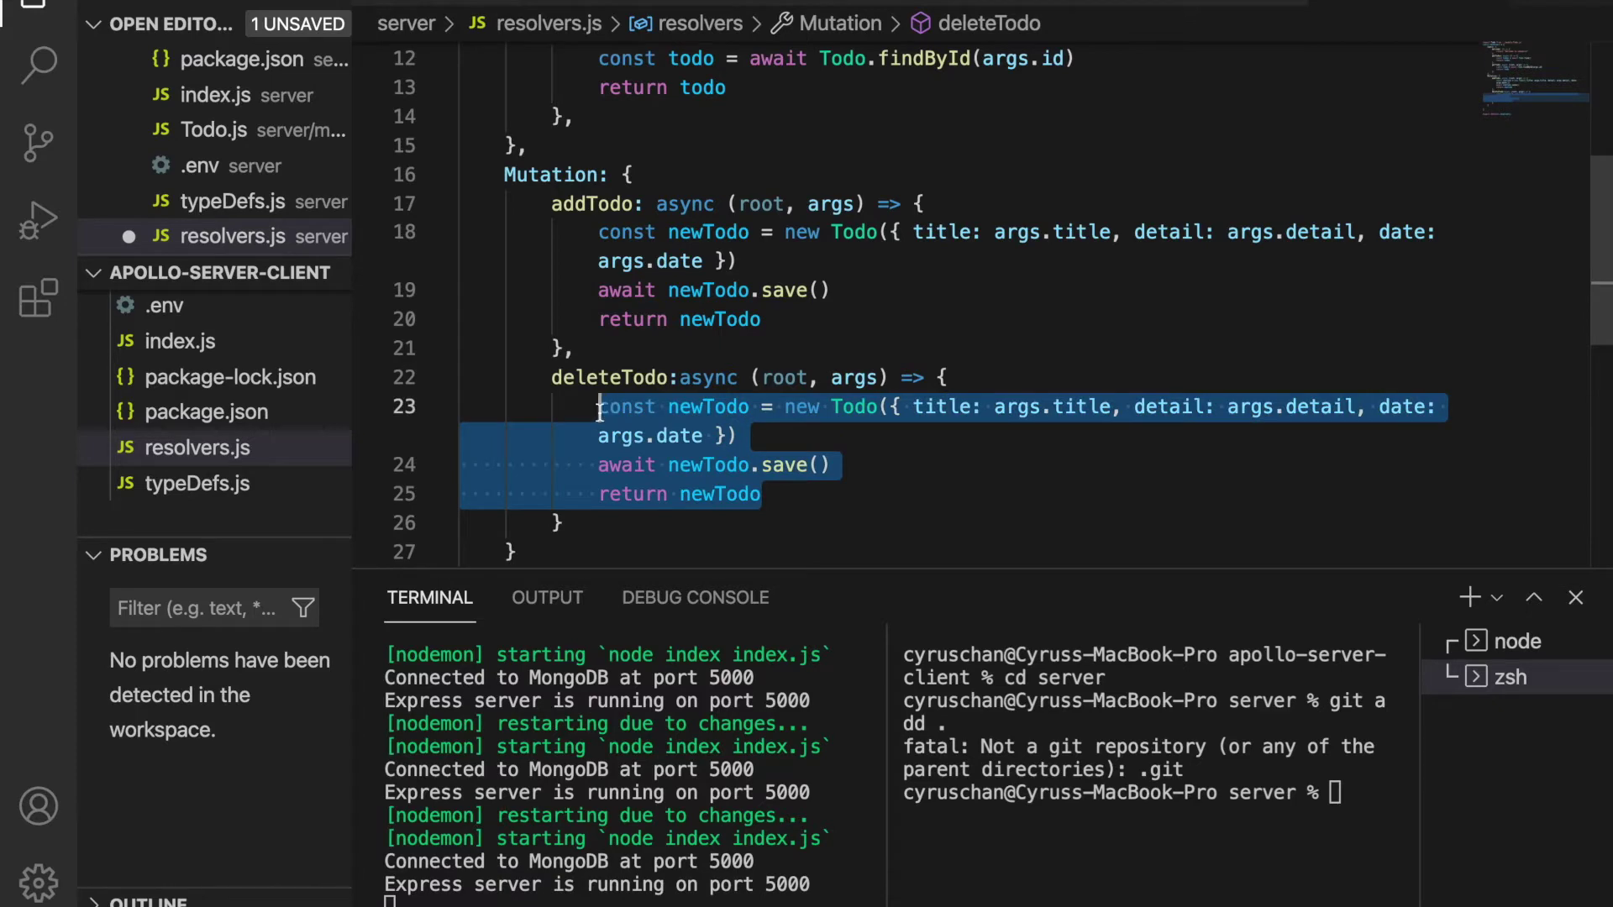
pyautogui.press('BackSpace')
pyautogui.write('await Todo.')
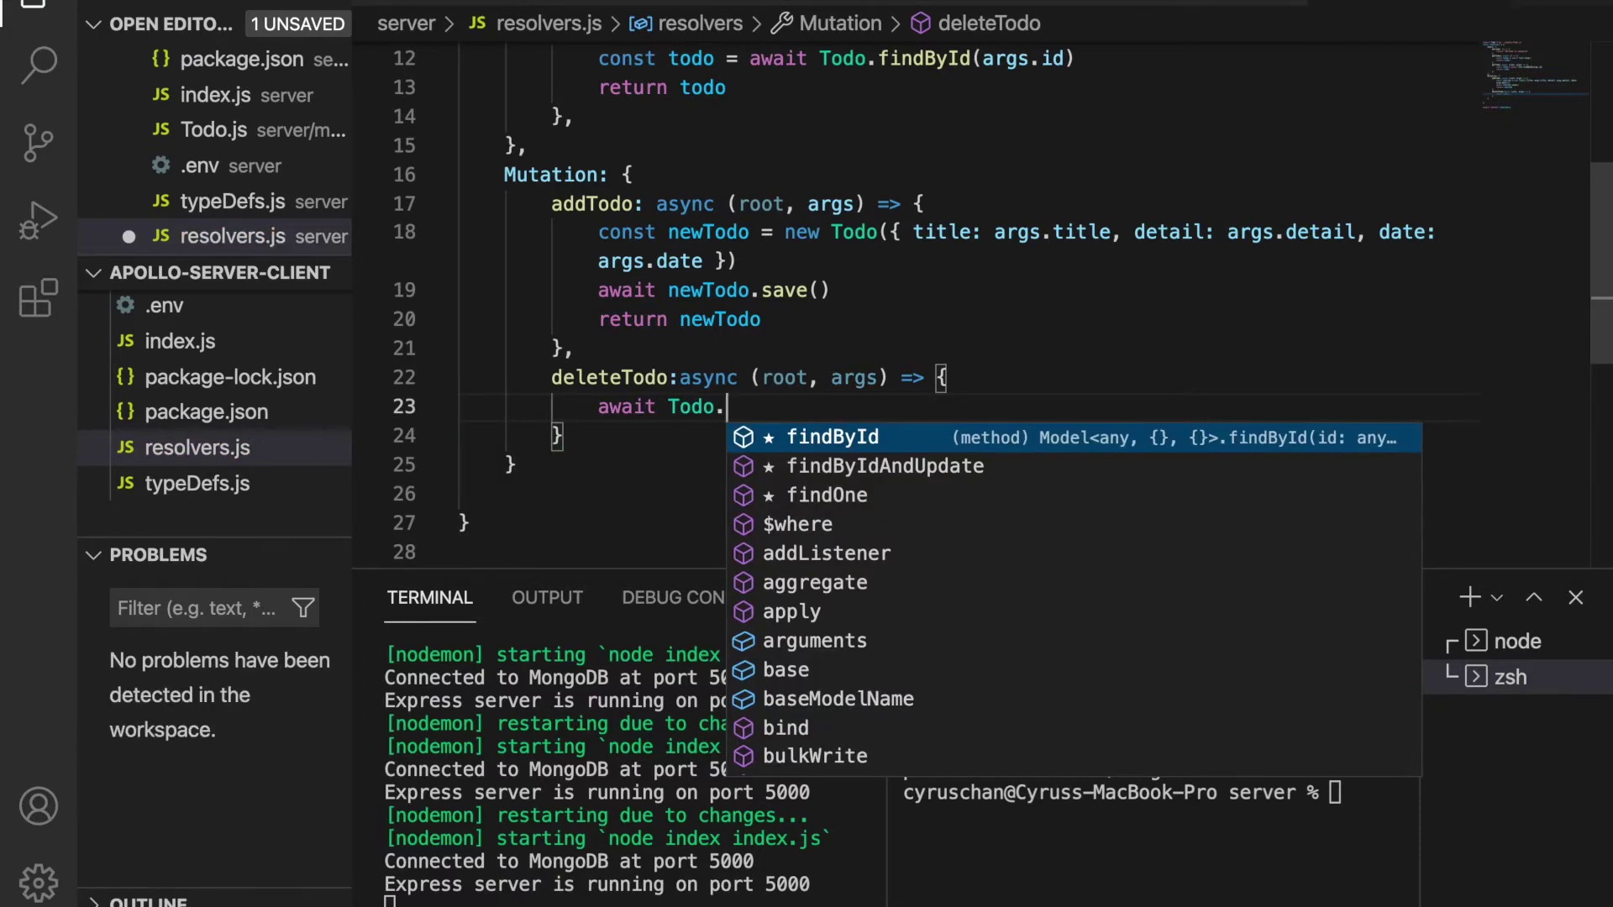
pyautogui.write('fin')
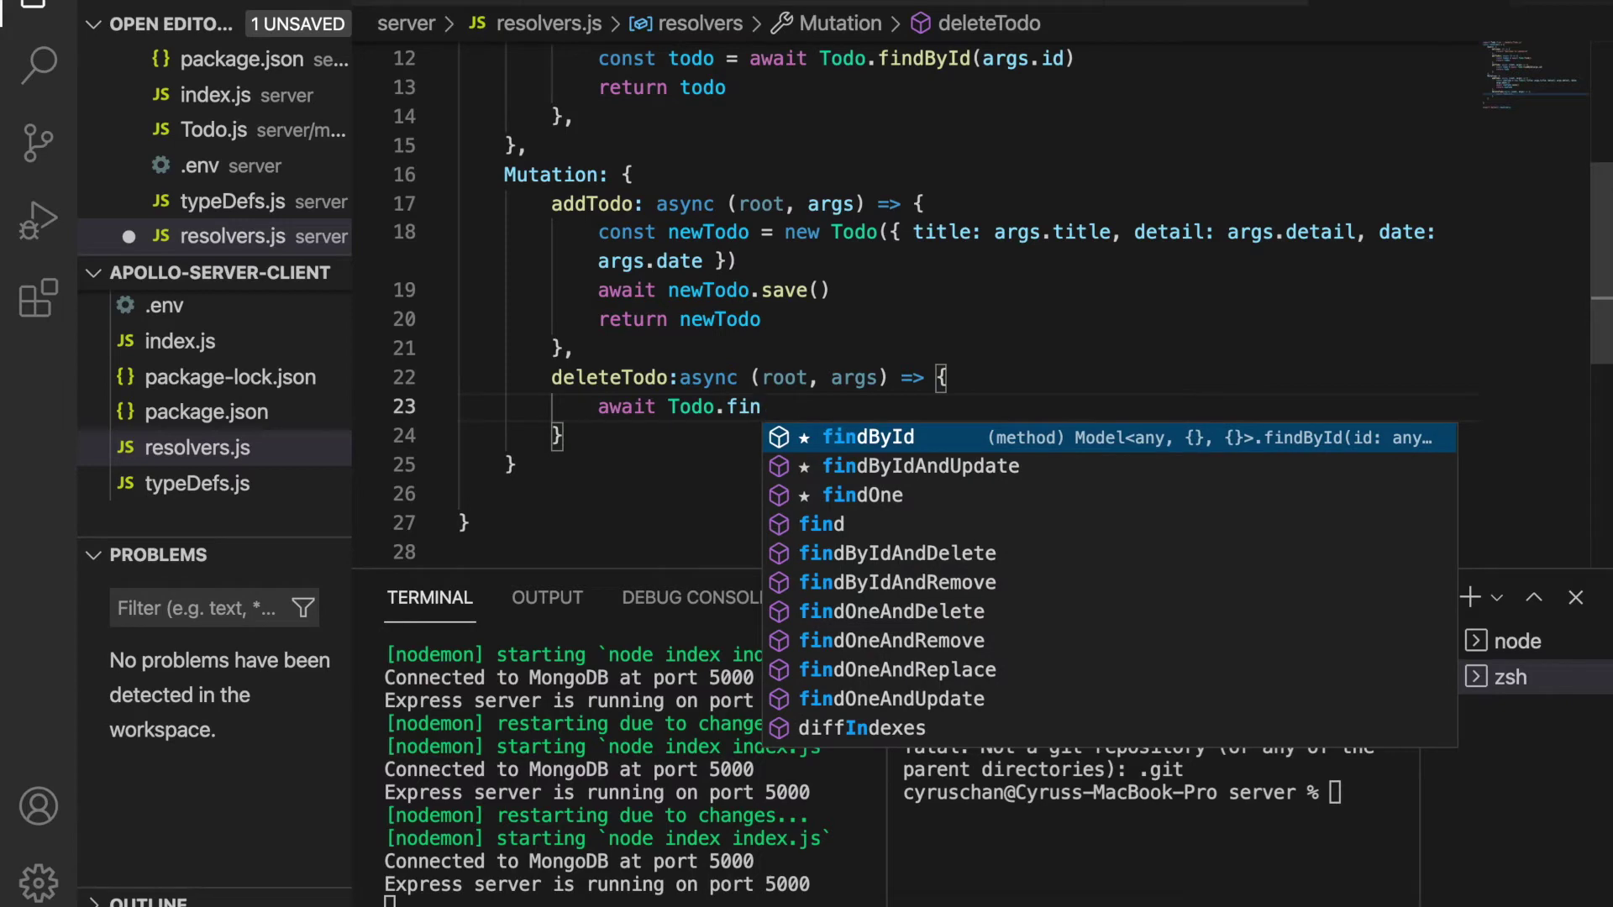
pyautogui.press('Down')
pyautogui.press('Down')
pyautogui.press('Down')
pyautogui.press('Return')
pyautogui.write('(args.')
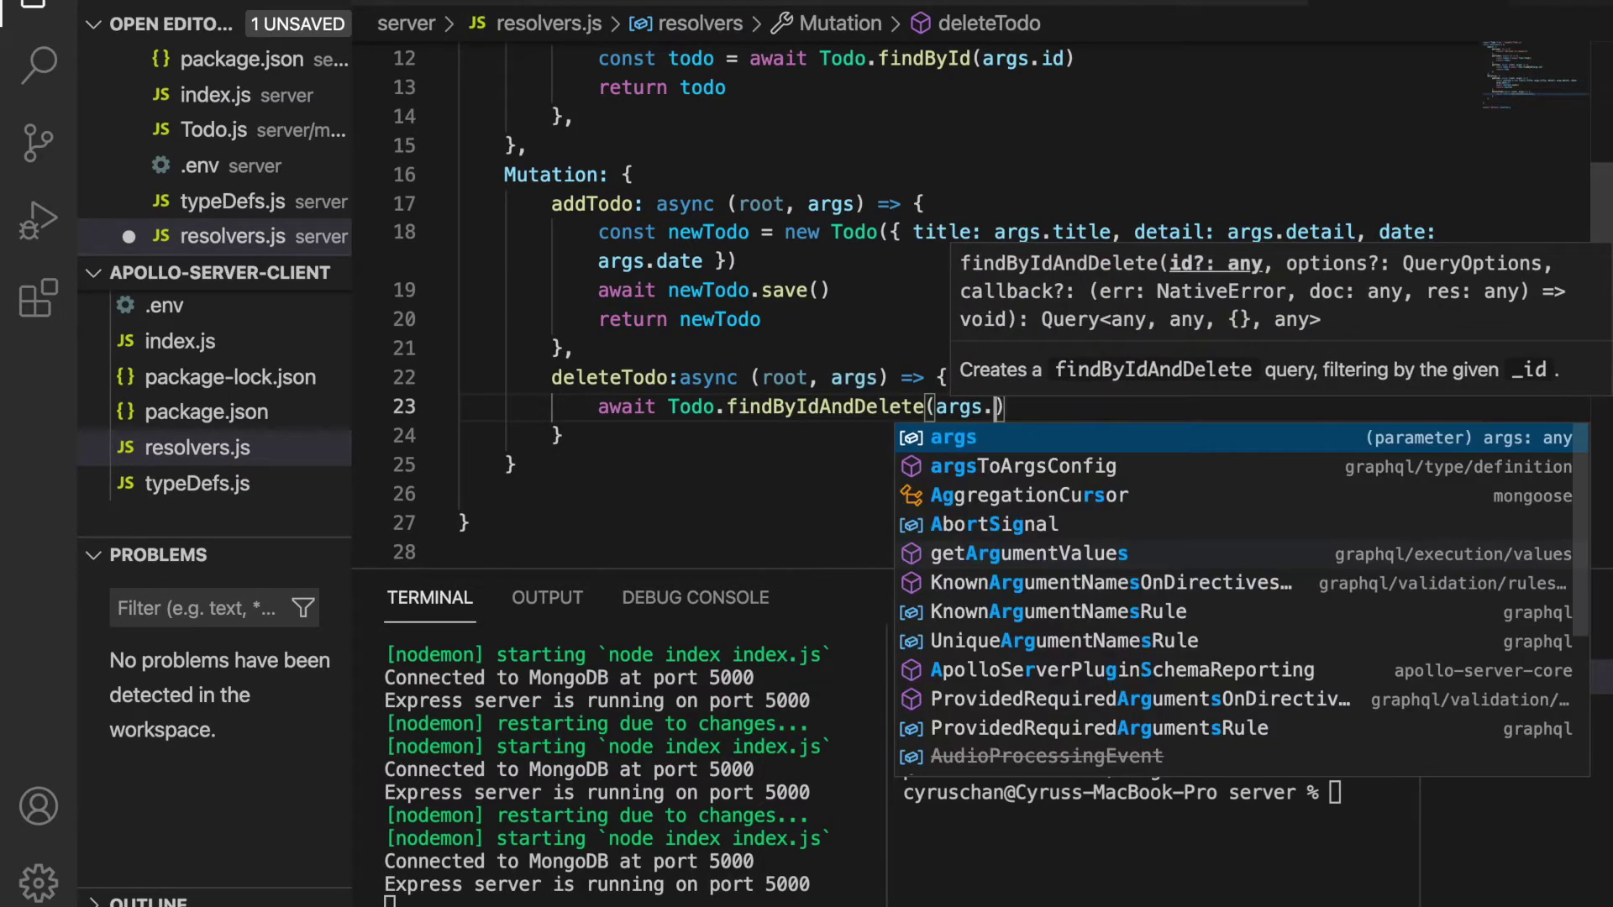
pyautogui.write('id')
pyautogui.press('End')
pyautogui.write(';')
pyautogui.press('Return')
pyautogui.write('r')
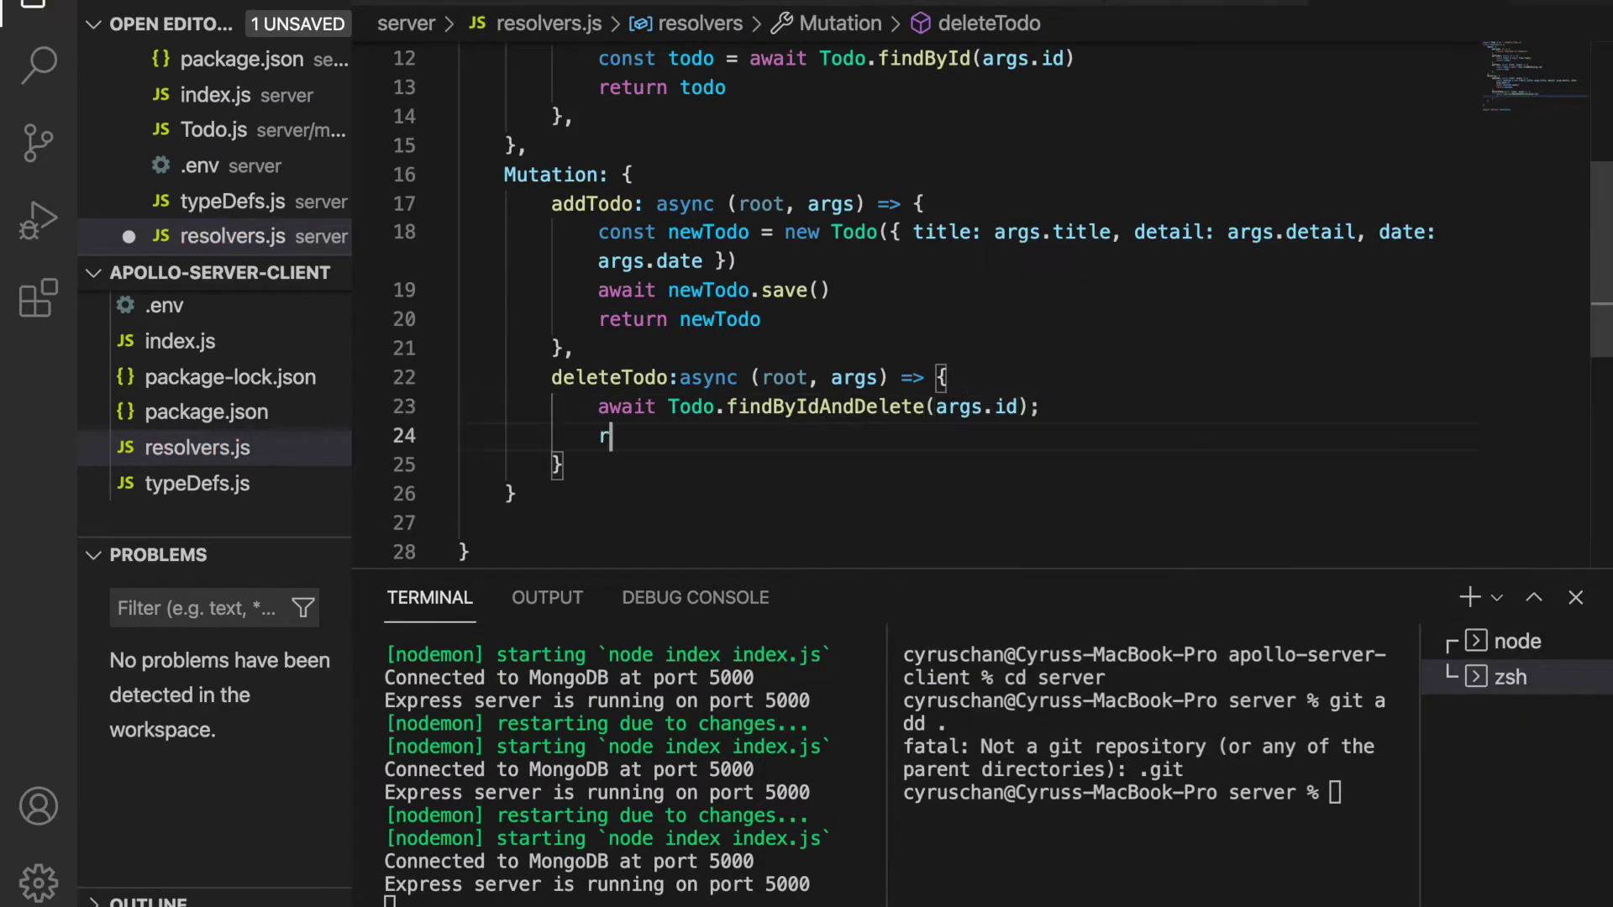
pyautogui.write('eturn "')
pyautogui.write('The ')
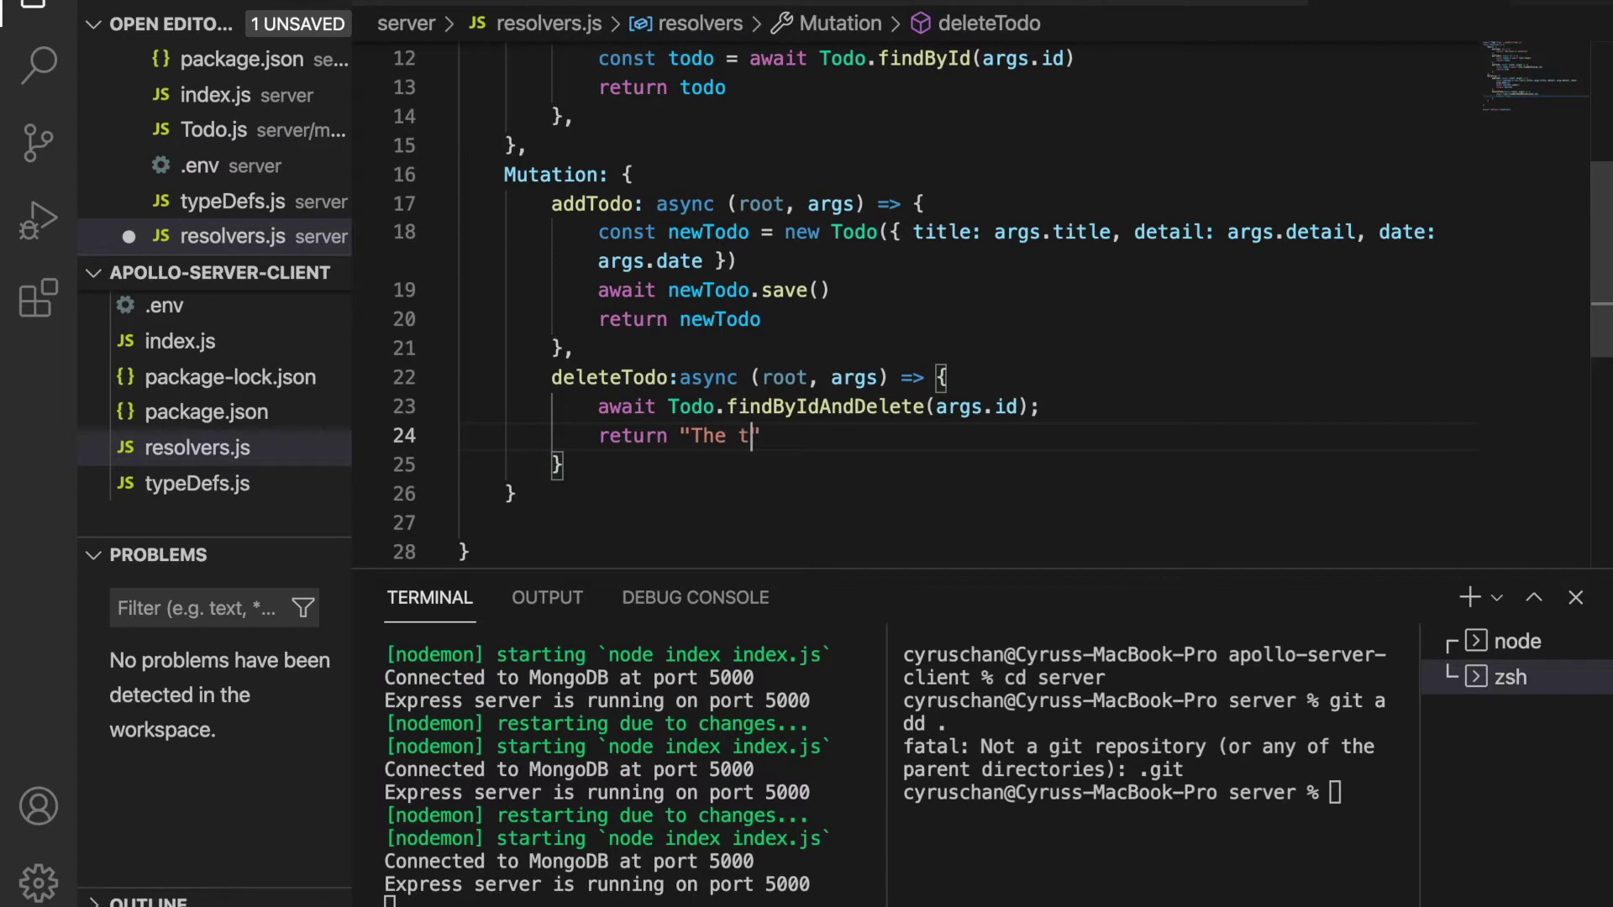
pyautogui.write('todo deleted su')
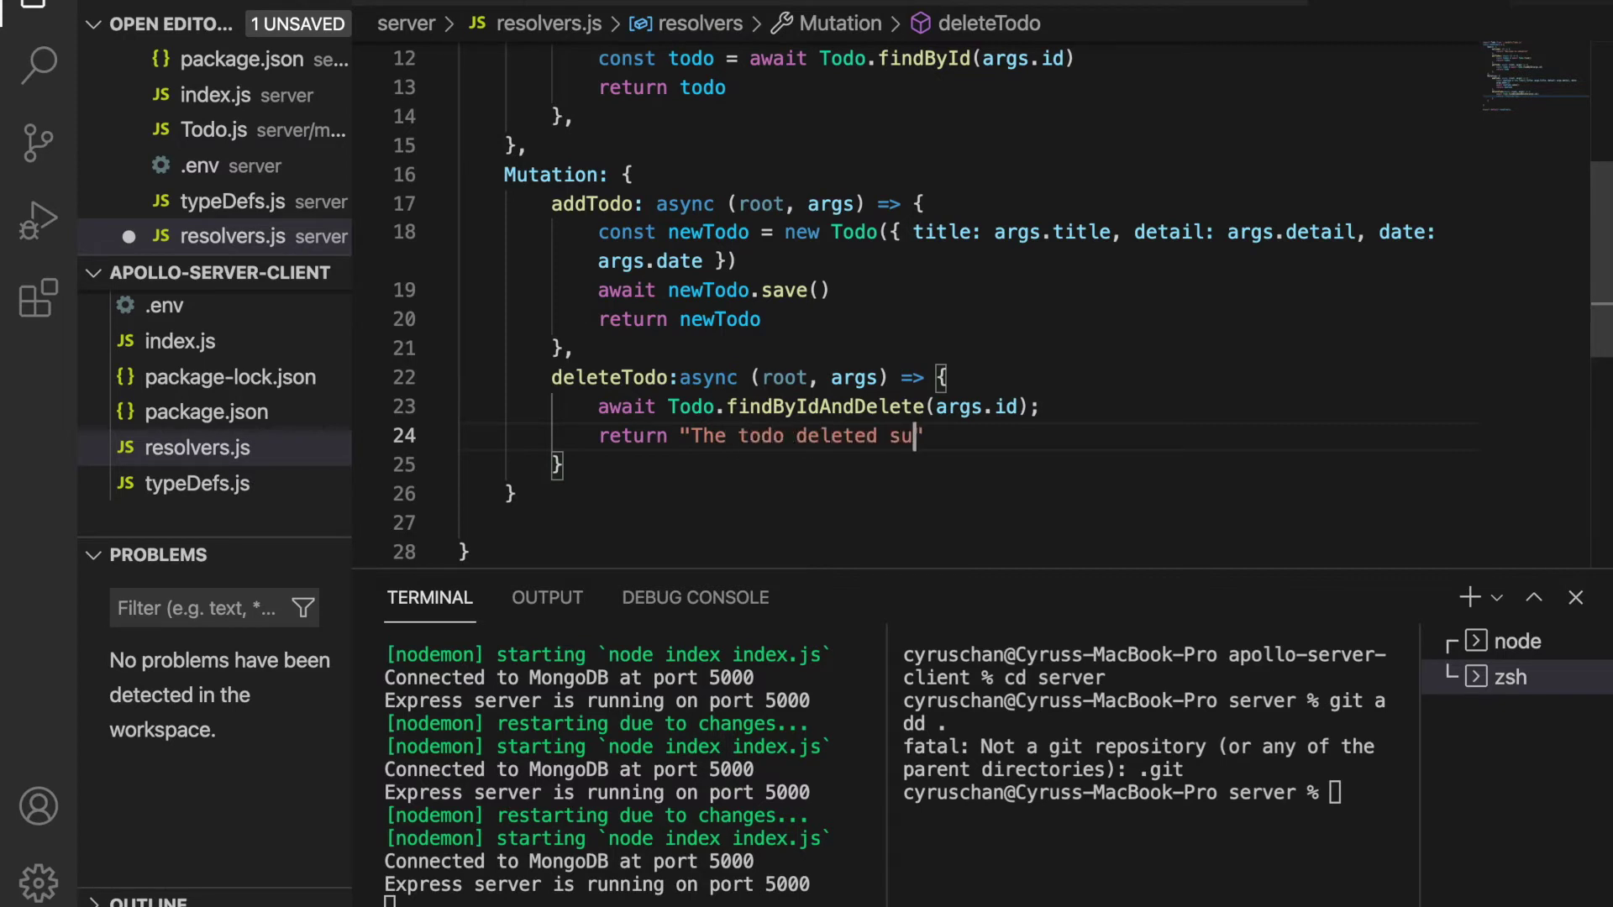
pyautogui.write('ccessfully')
pyautogui.hotkey('ctrl', 's')
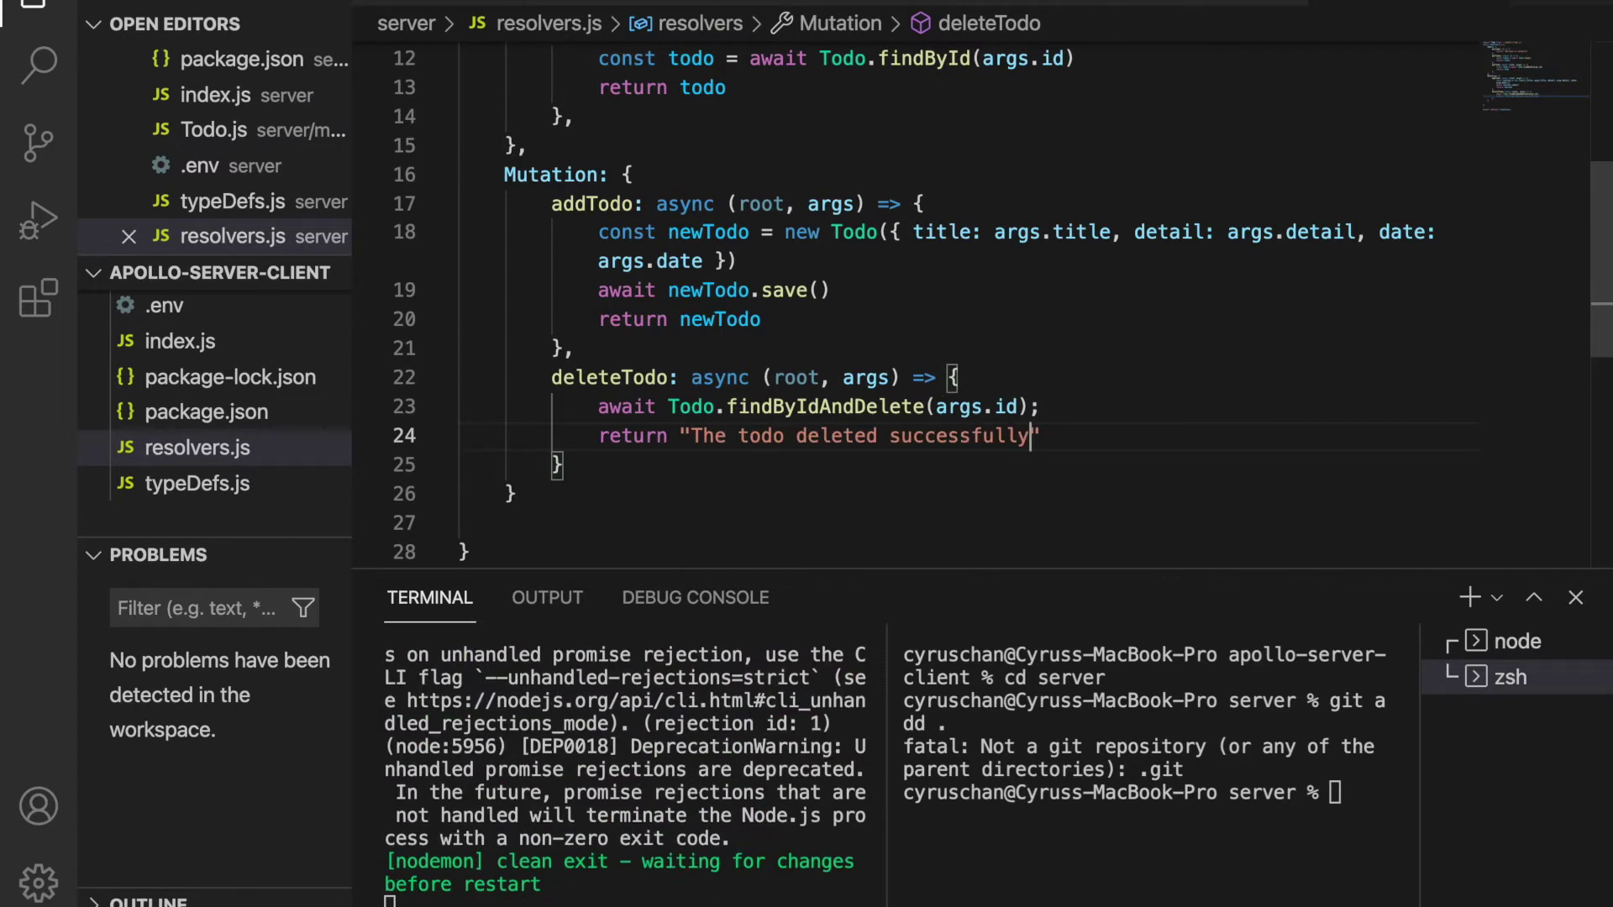
# Write a new deleteTodo mutation below the addTodo operation in Apollo Sandbox.
pyautogui.hotkey('ctrl', 'Right')
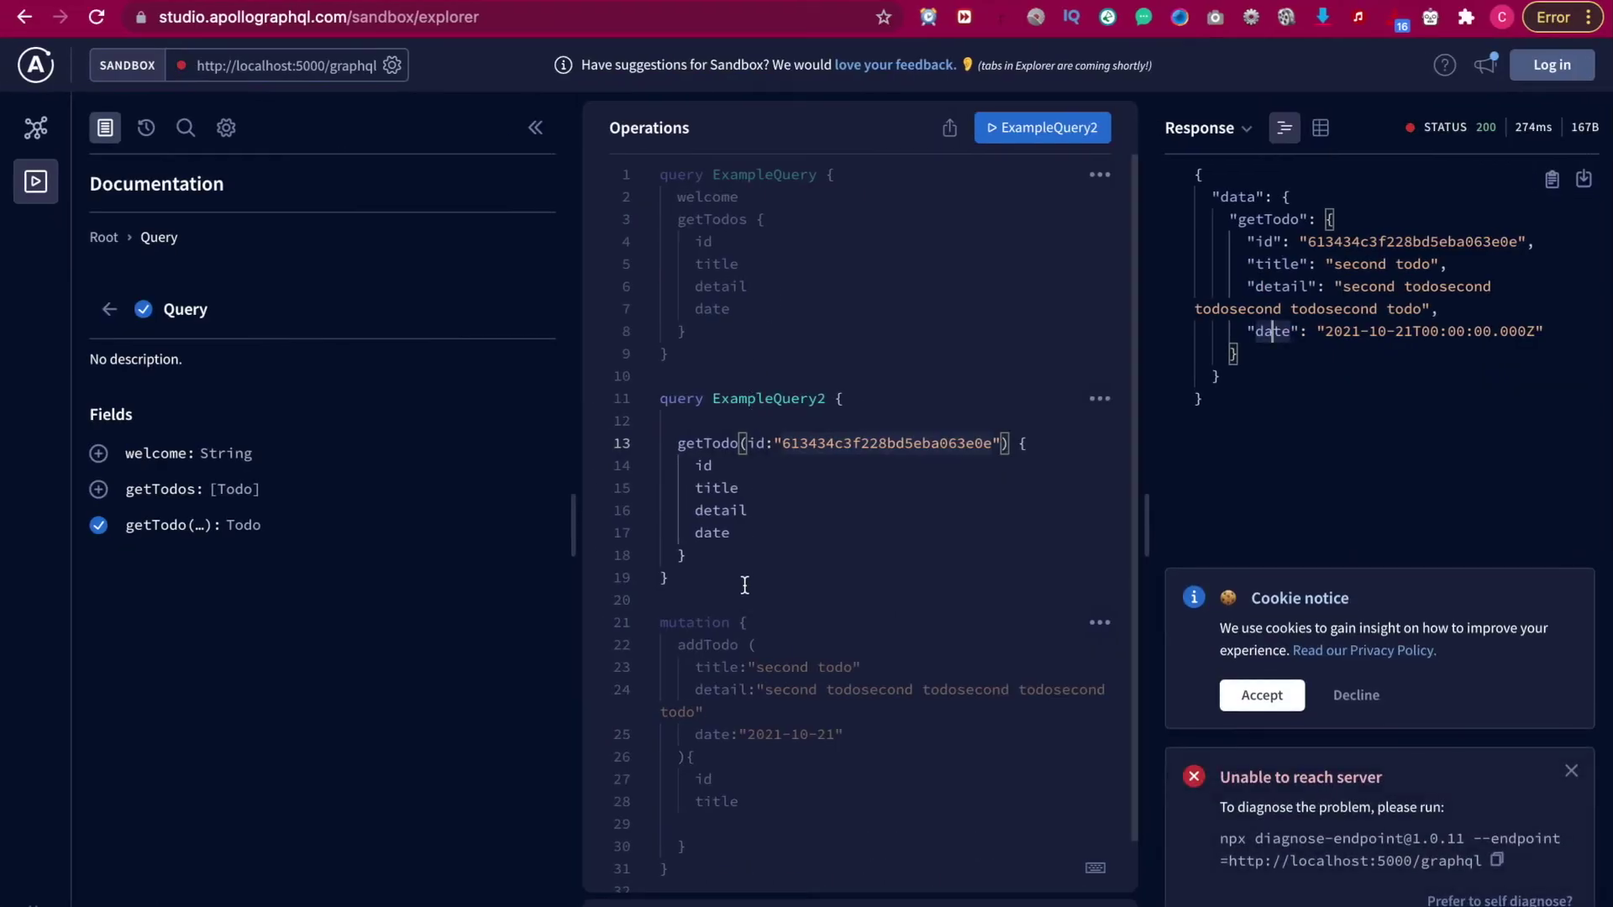
pyautogui.scroll(-1, 782, 708)
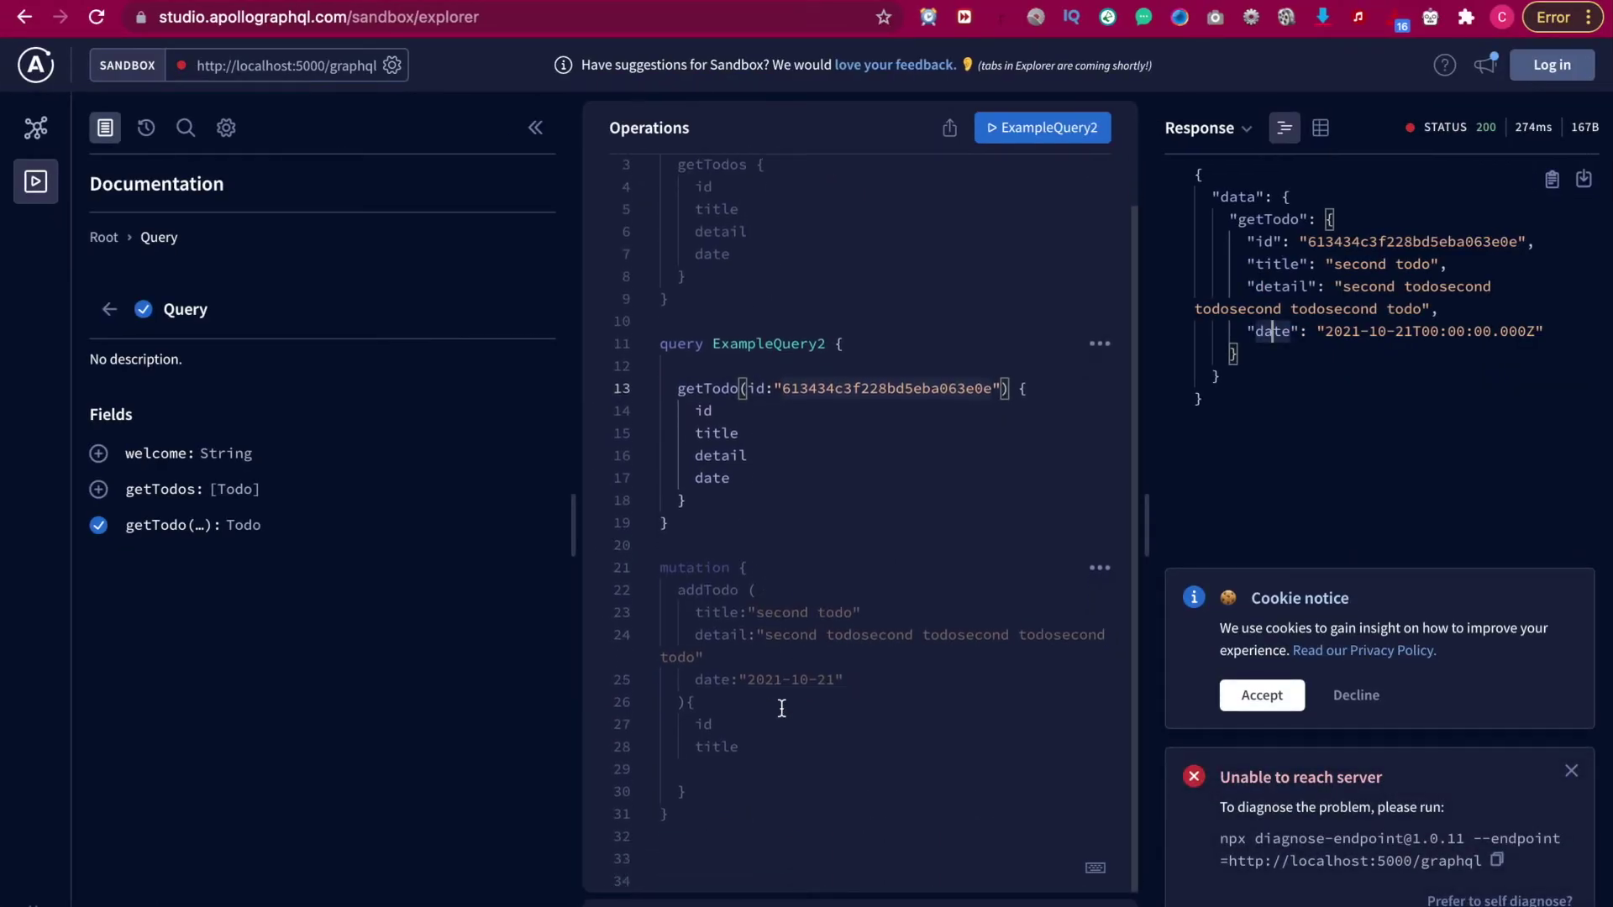
pyautogui.click(708, 820)
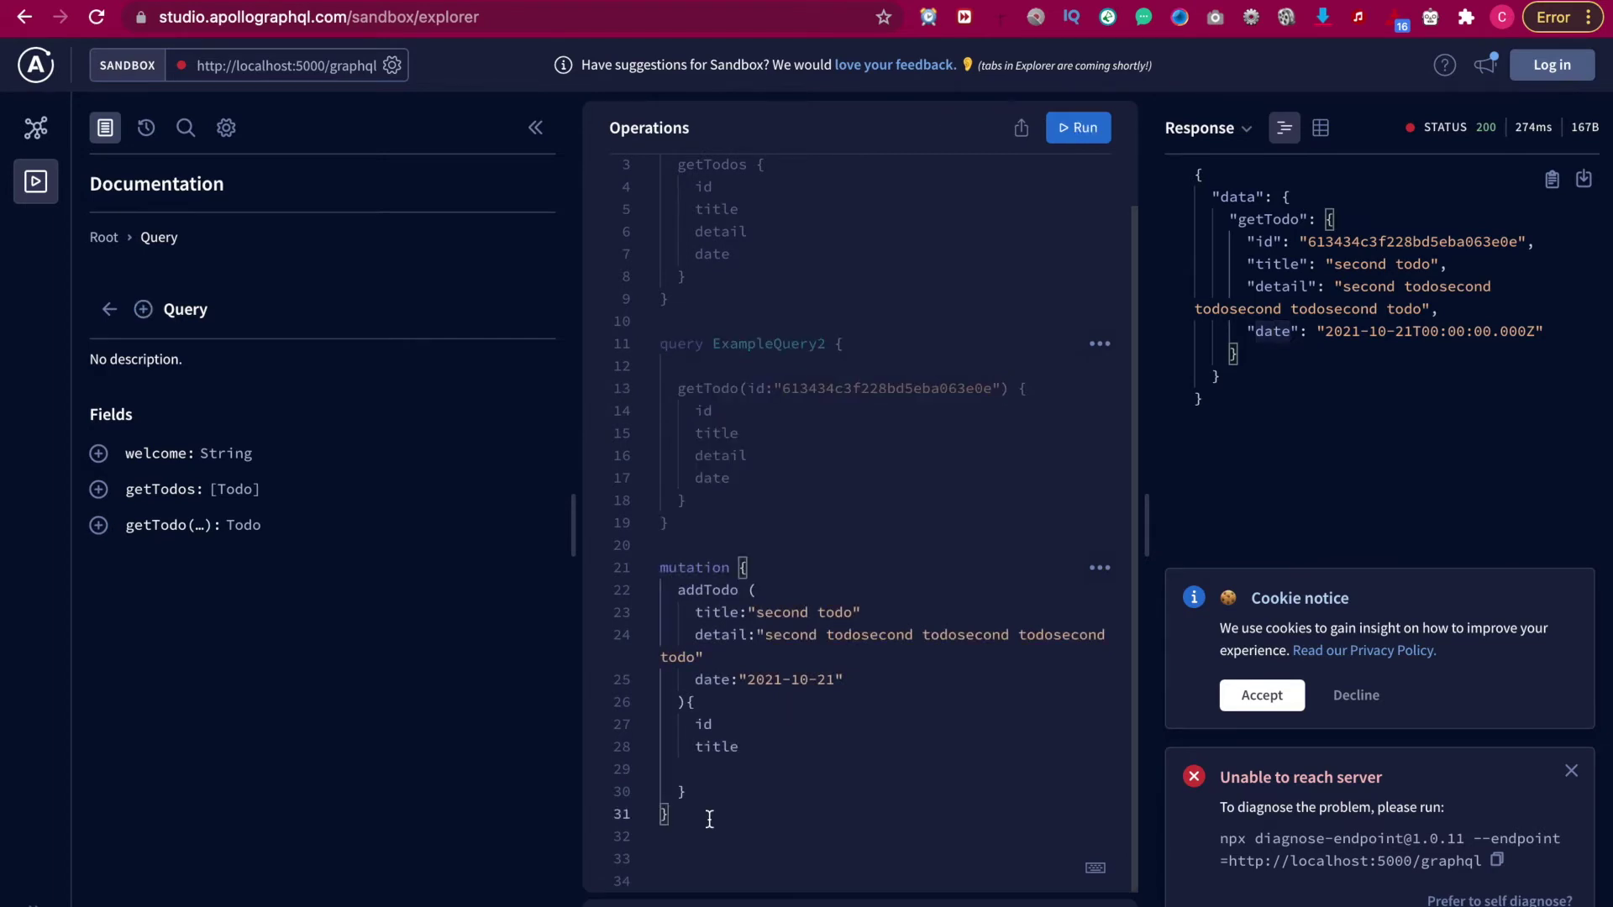
pyautogui.press('Down')
pyautogui.press('Down')
pyautogui.write('utation{')
pyautogui.press('Return')
pyautogui.write('deleteTodo(id:')
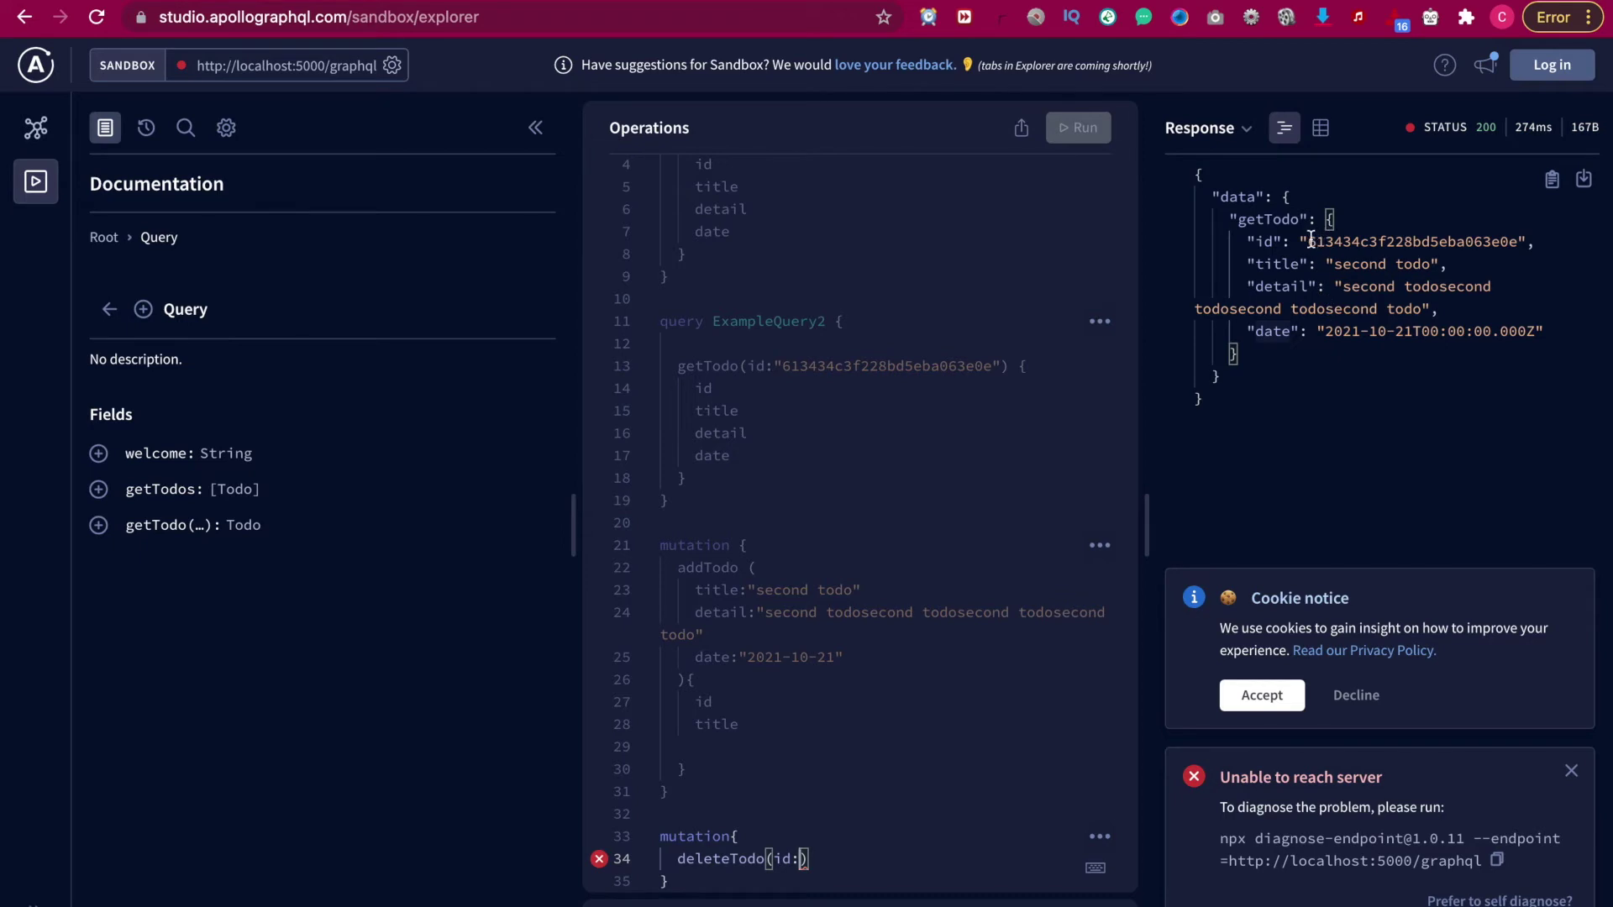
# Paste the second todo's id into deleteTodo and run it, getting 'Failed to fetch'.
pyautogui.moveTo(1303, 240); pyautogui.dragTo(1526, 235)
pyautogui.hotkey('ctrl', 'c')
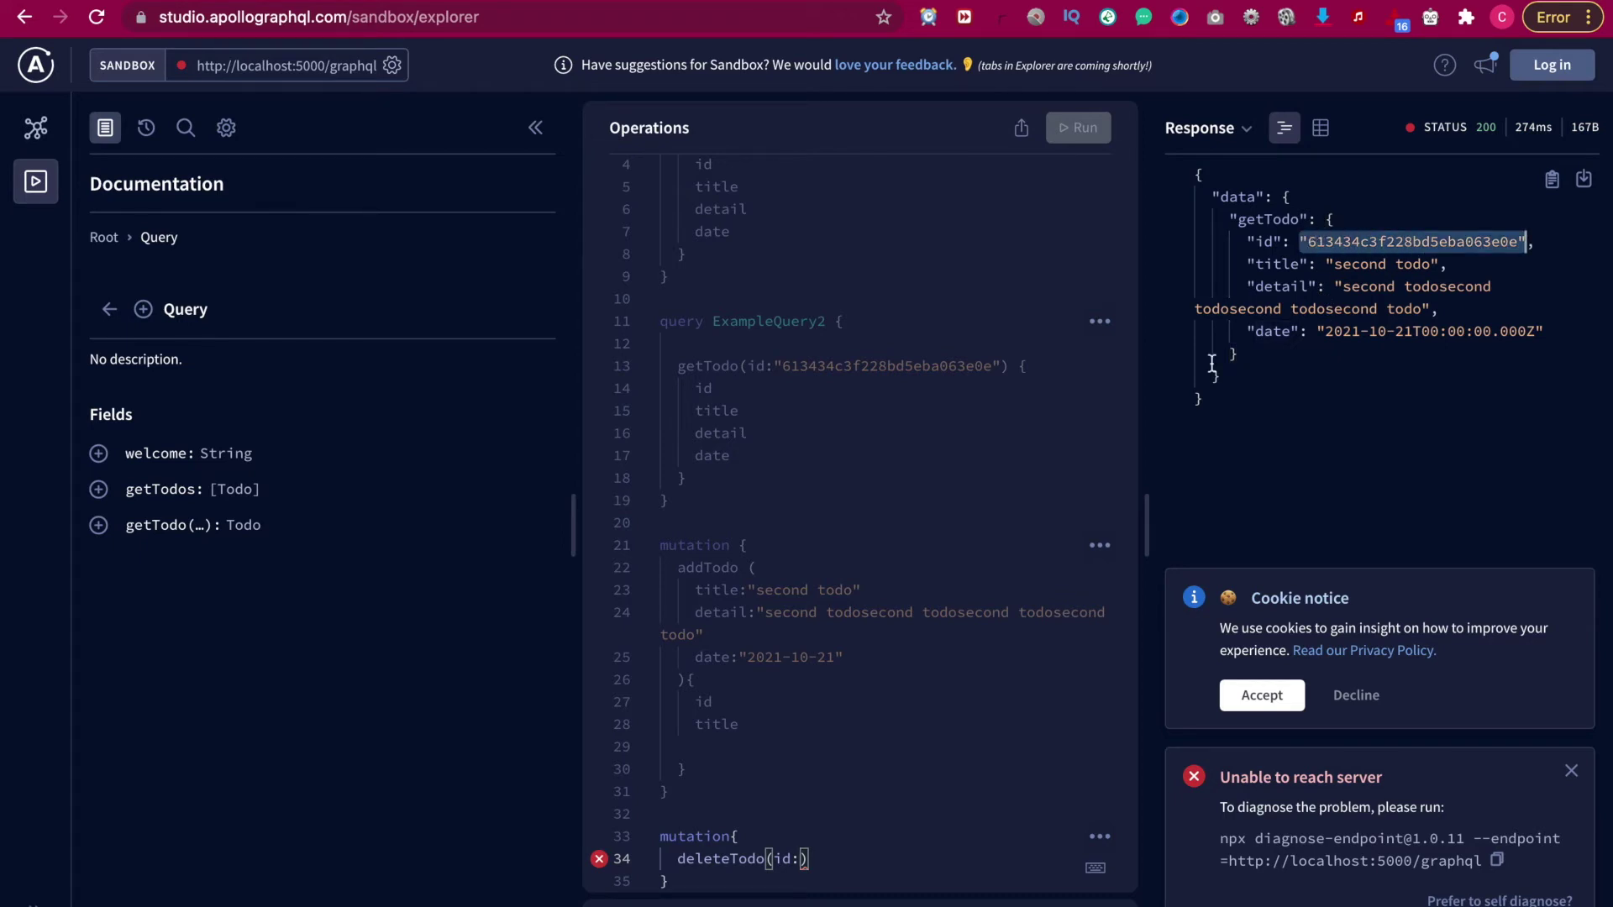
pyautogui.click(807, 858)
pyautogui.hotkey('ctrl', 'v')
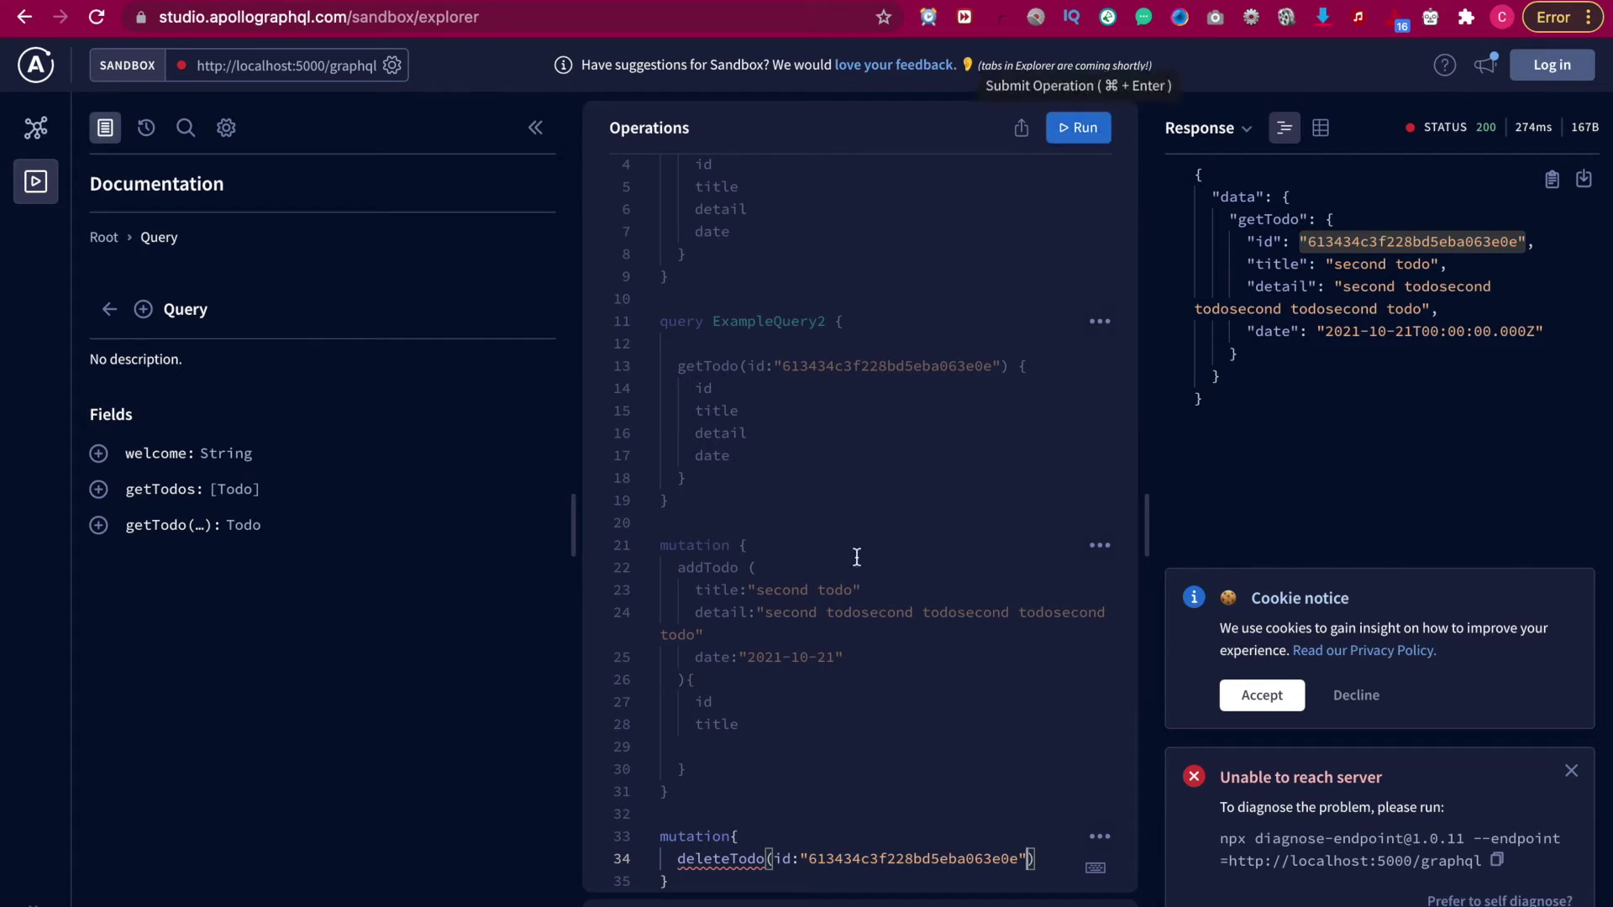
pyautogui.click(1090, 141)
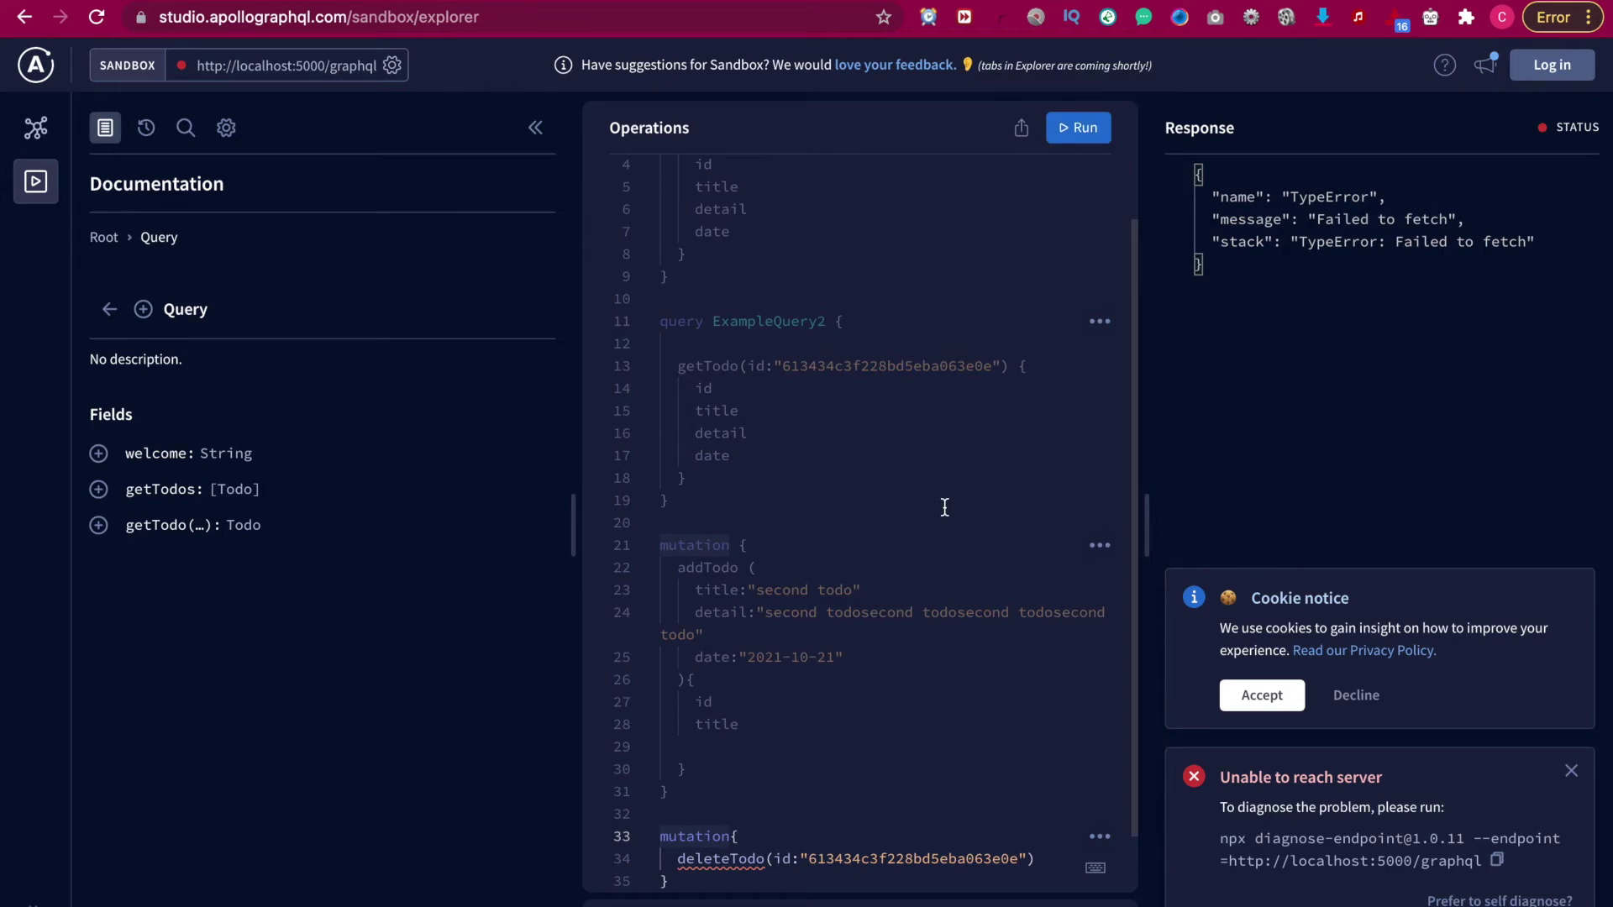
pyautogui.click(1572, 770)
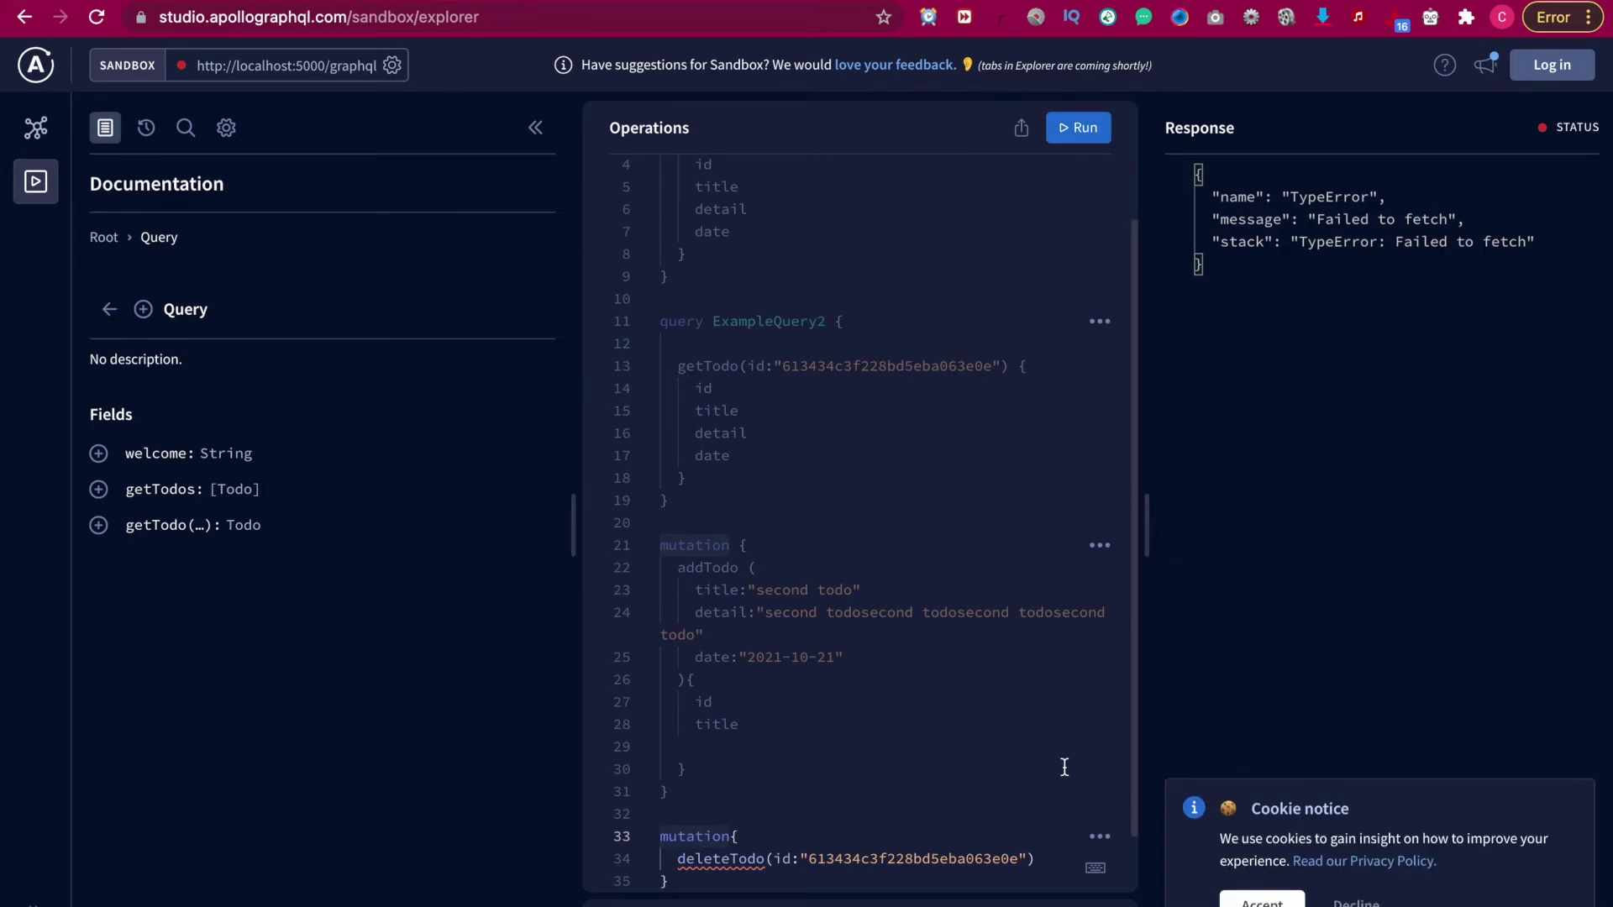
pyautogui.press('super+Tab')
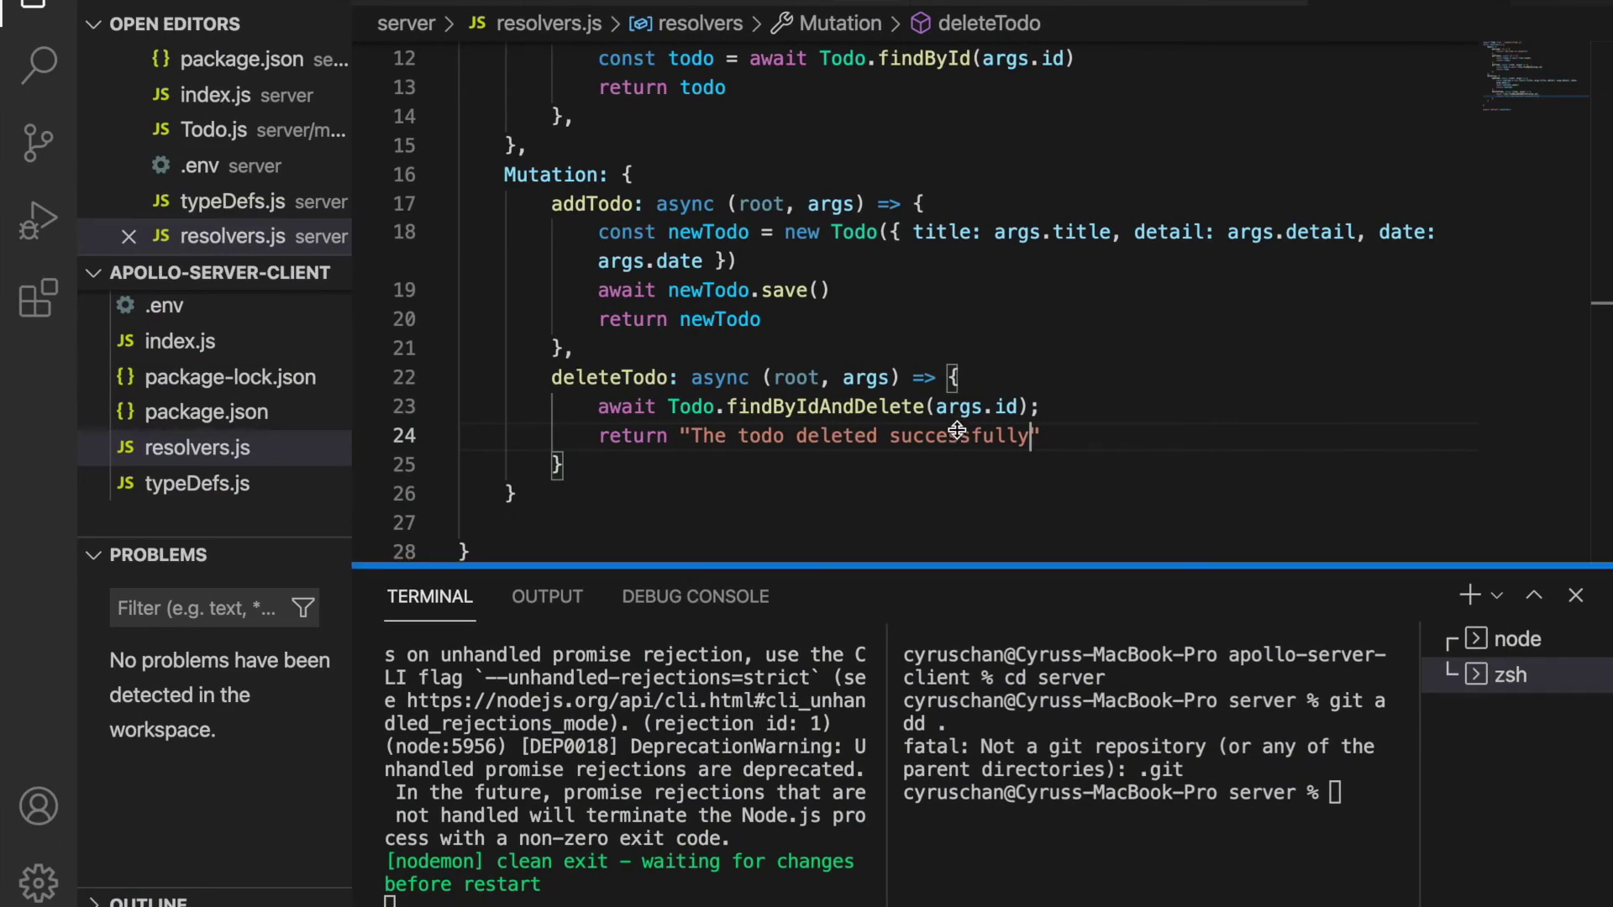
# After reading the server error, rename deleleTodo to deleteTodo in typeDefs.js and save.
pyautogui.moveTo(957, 571); pyautogui.dragTo(958, 414)
pyautogui.scroll(5, 713, 621)
pyautogui.scroll(4, 712, 622)
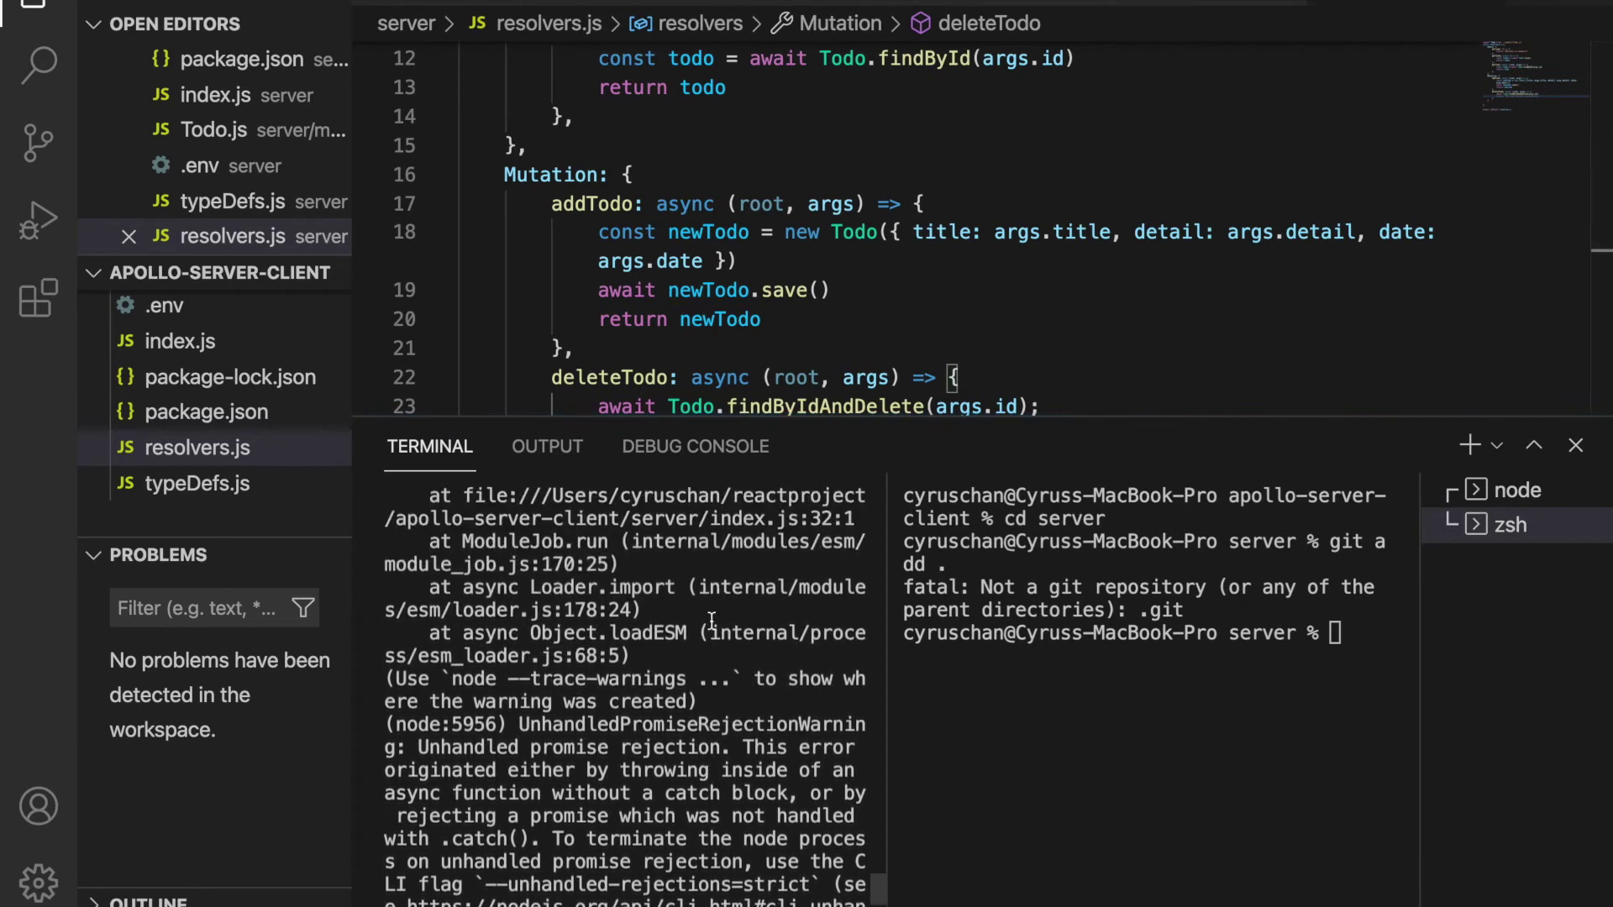
pyautogui.scroll(4, 712, 621)
pyautogui.scroll(2, 713, 622)
pyautogui.scroll(4, 713, 621)
pyautogui.scroll(4, 712, 622)
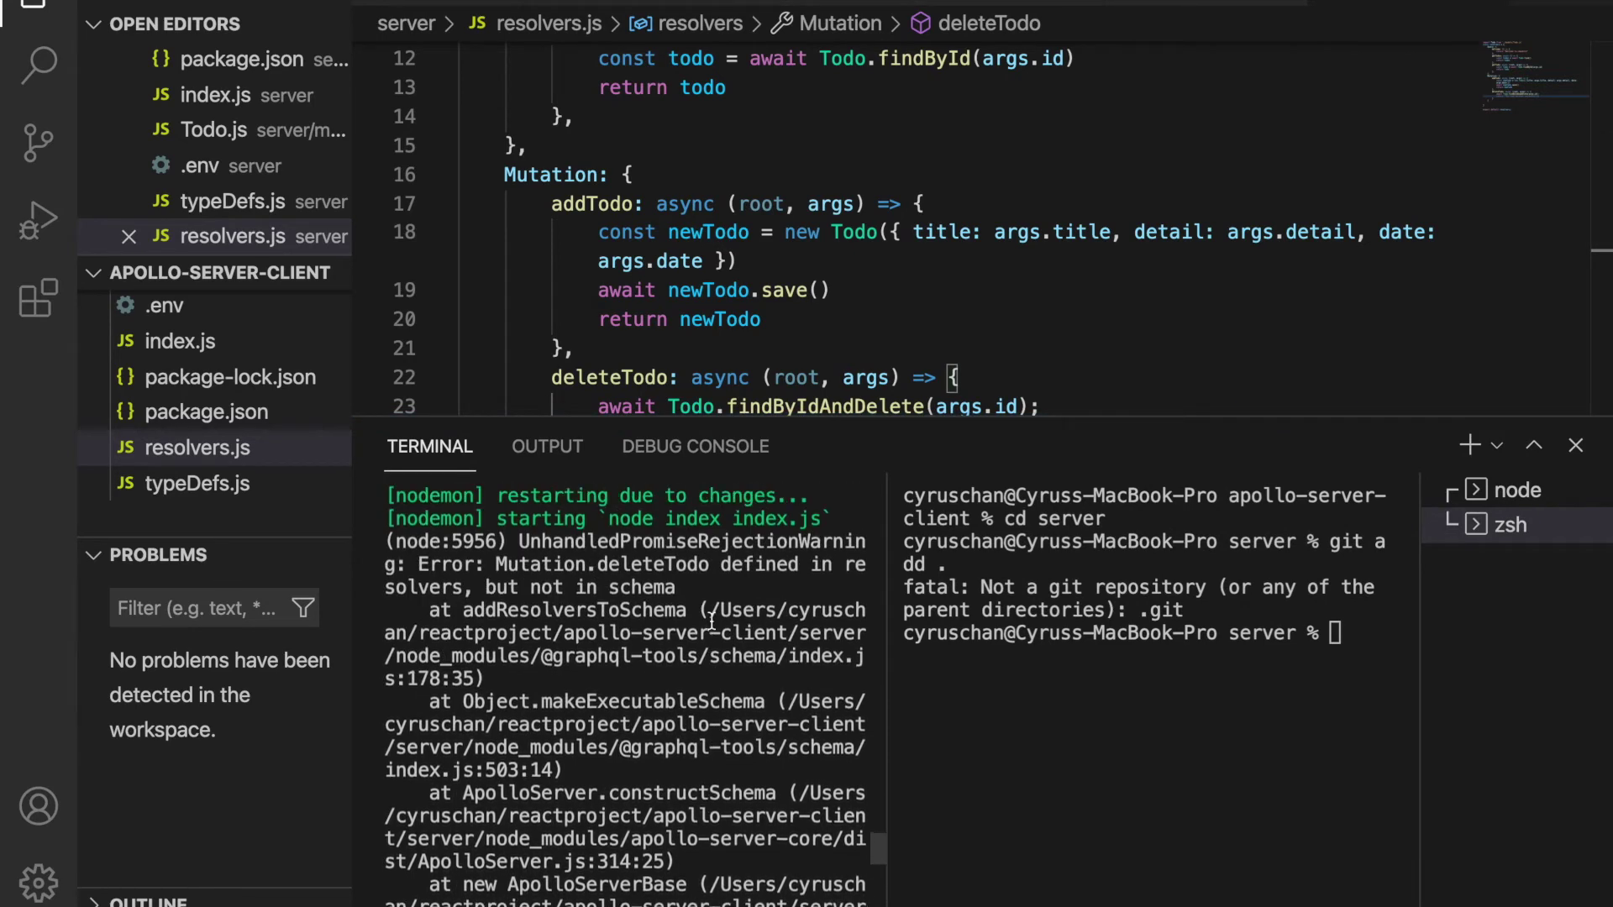
pyautogui.scroll(2, 713, 621)
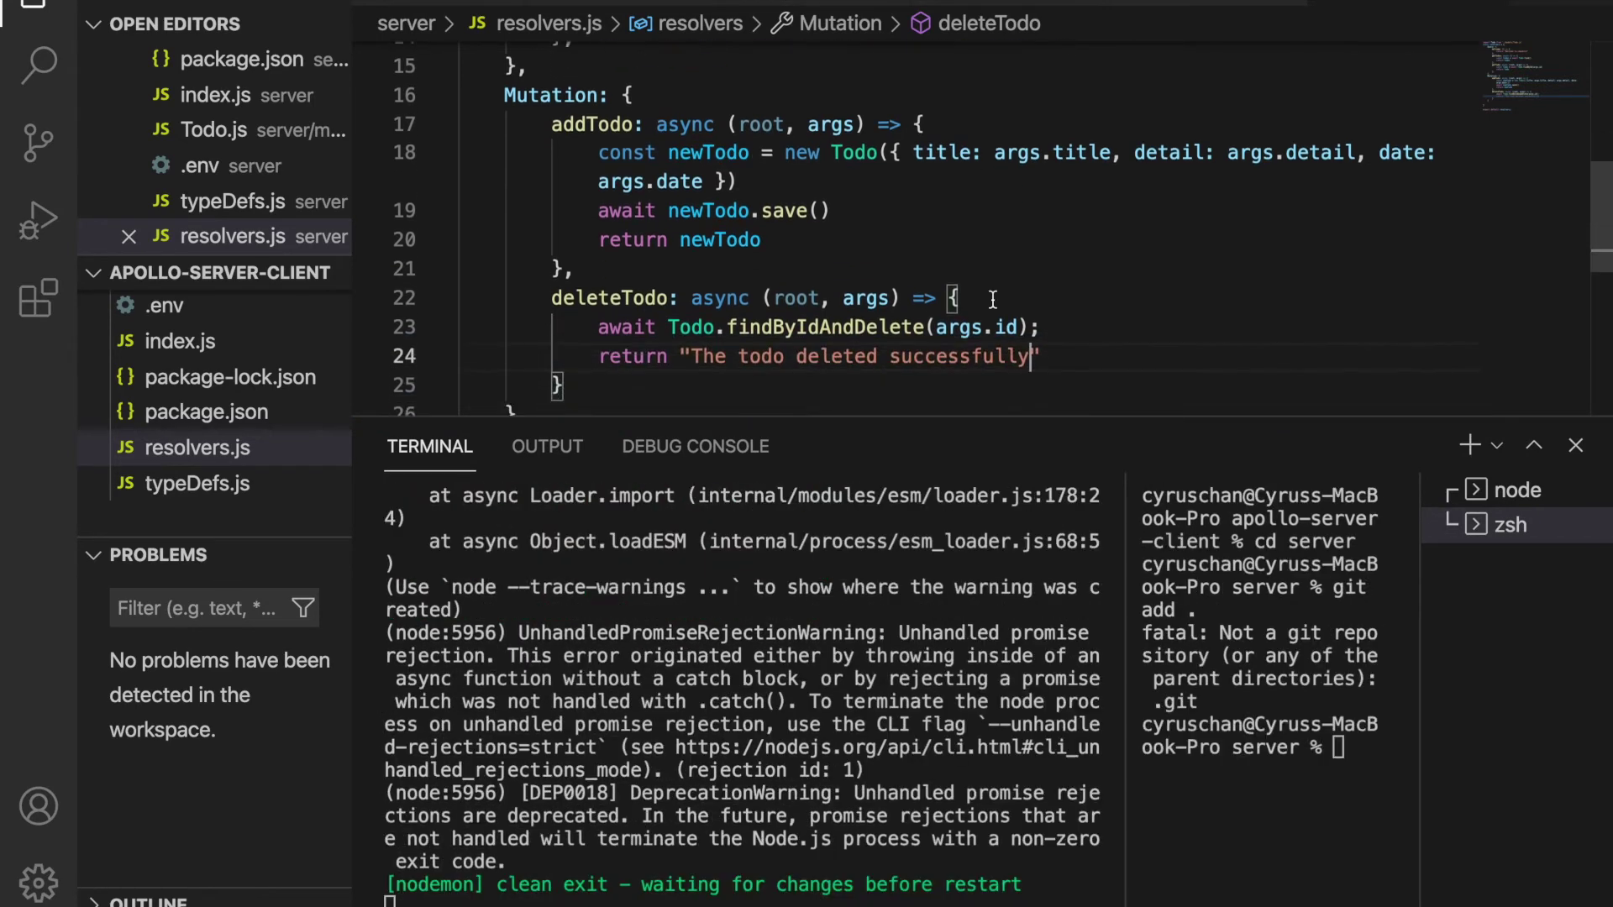
pyautogui.doubleClick(602, 298)
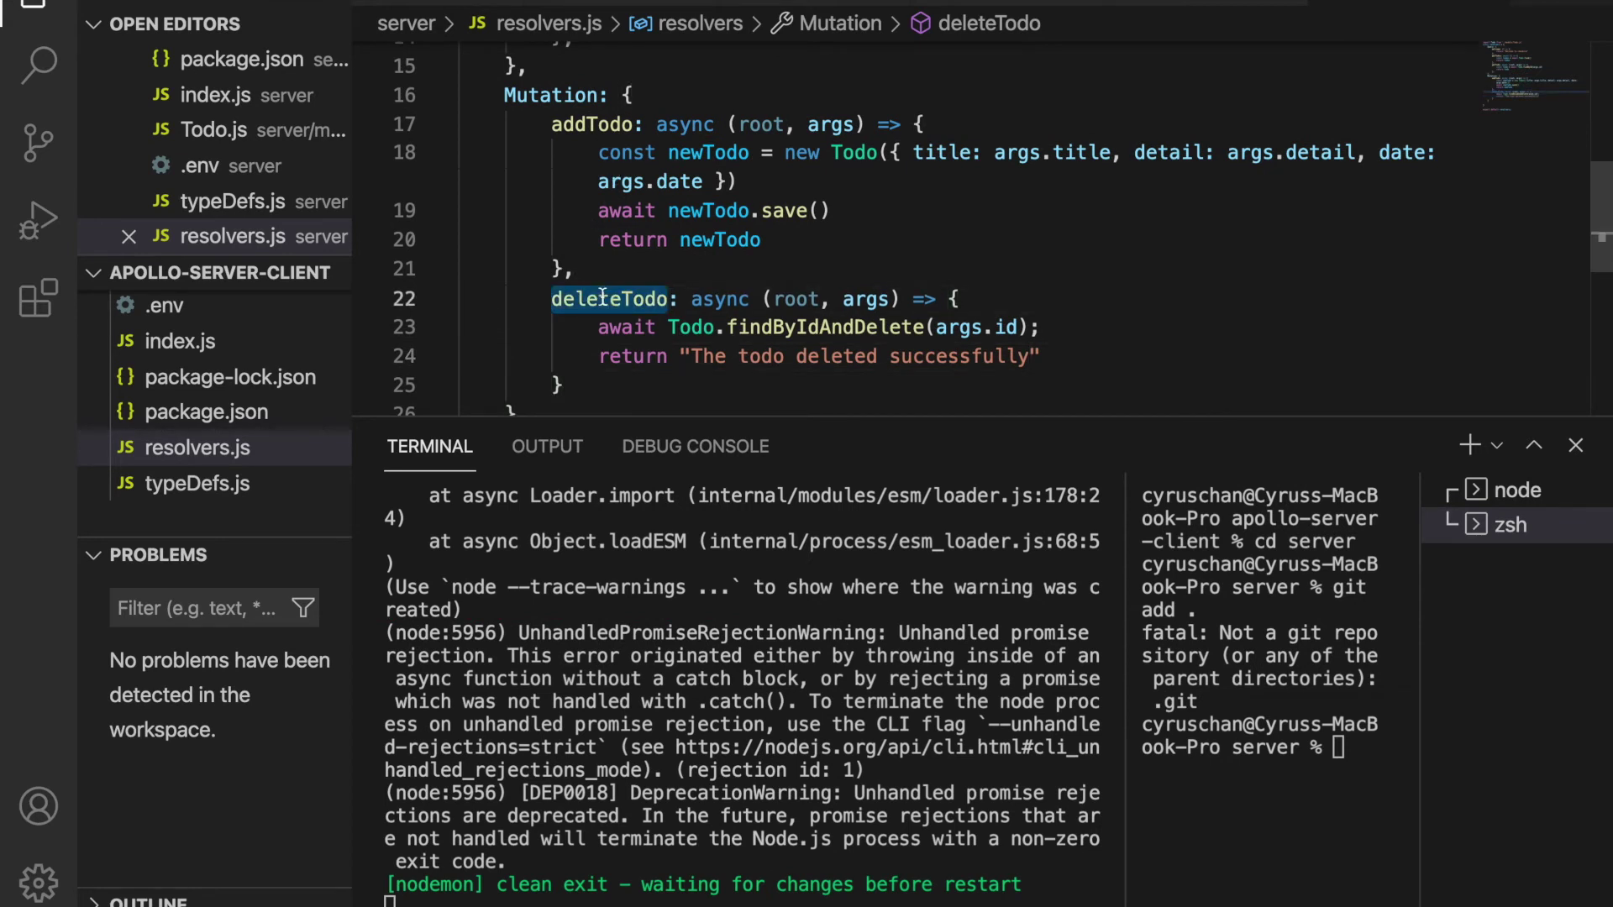
pyautogui.scroll(1, 707, 652)
pyautogui.scroll(2, 706, 652)
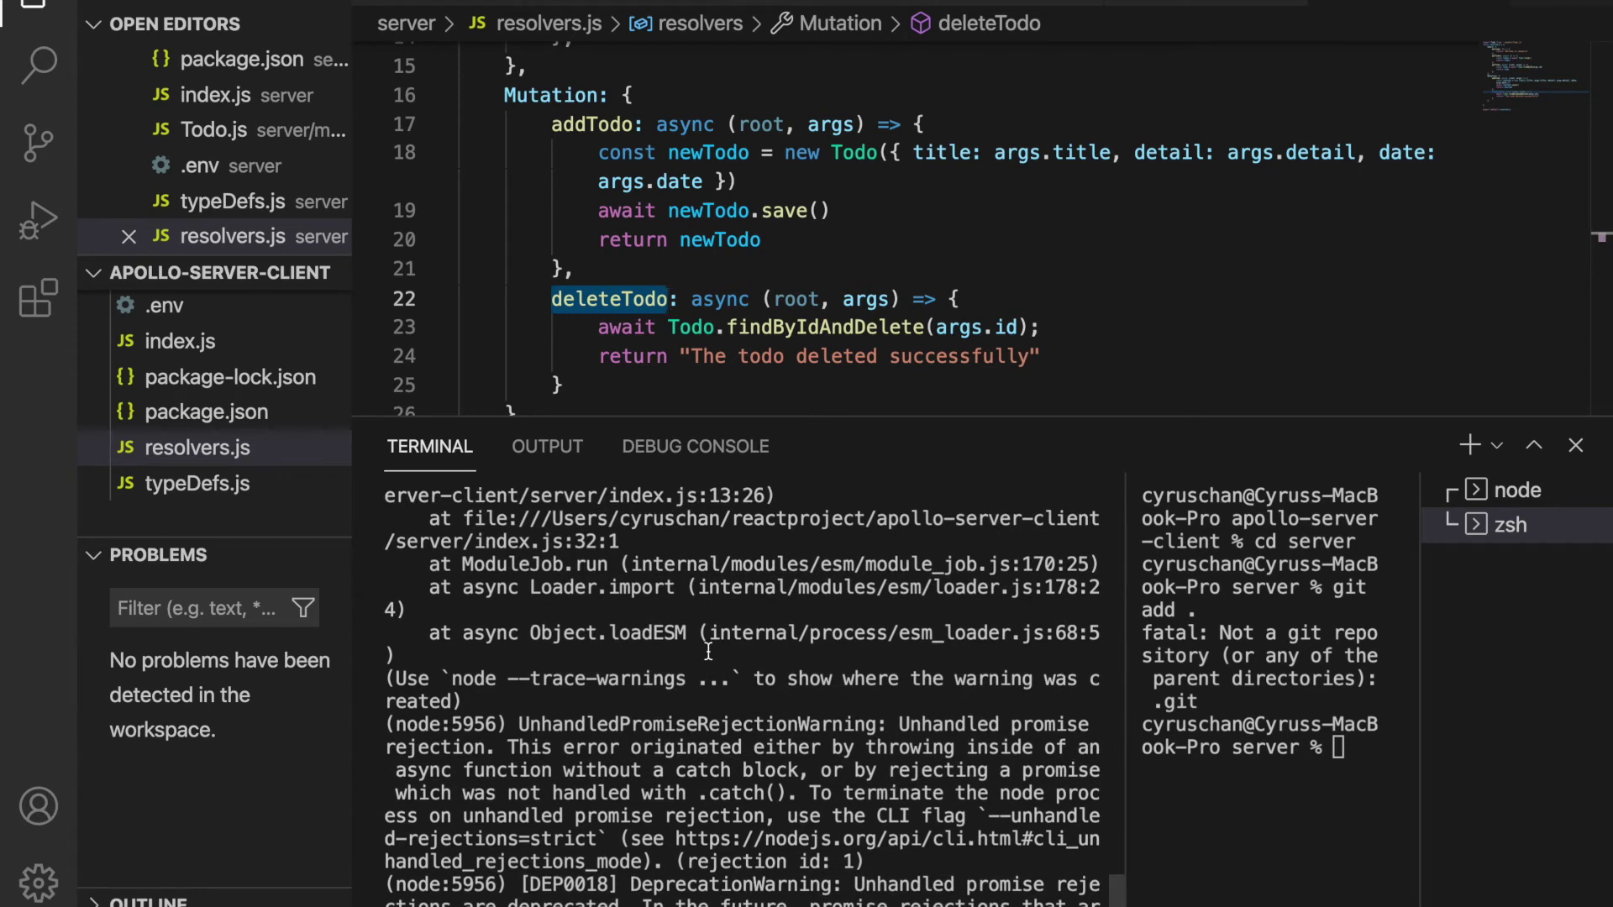
pyautogui.scroll(3, 707, 652)
pyautogui.scroll(5, 707, 652)
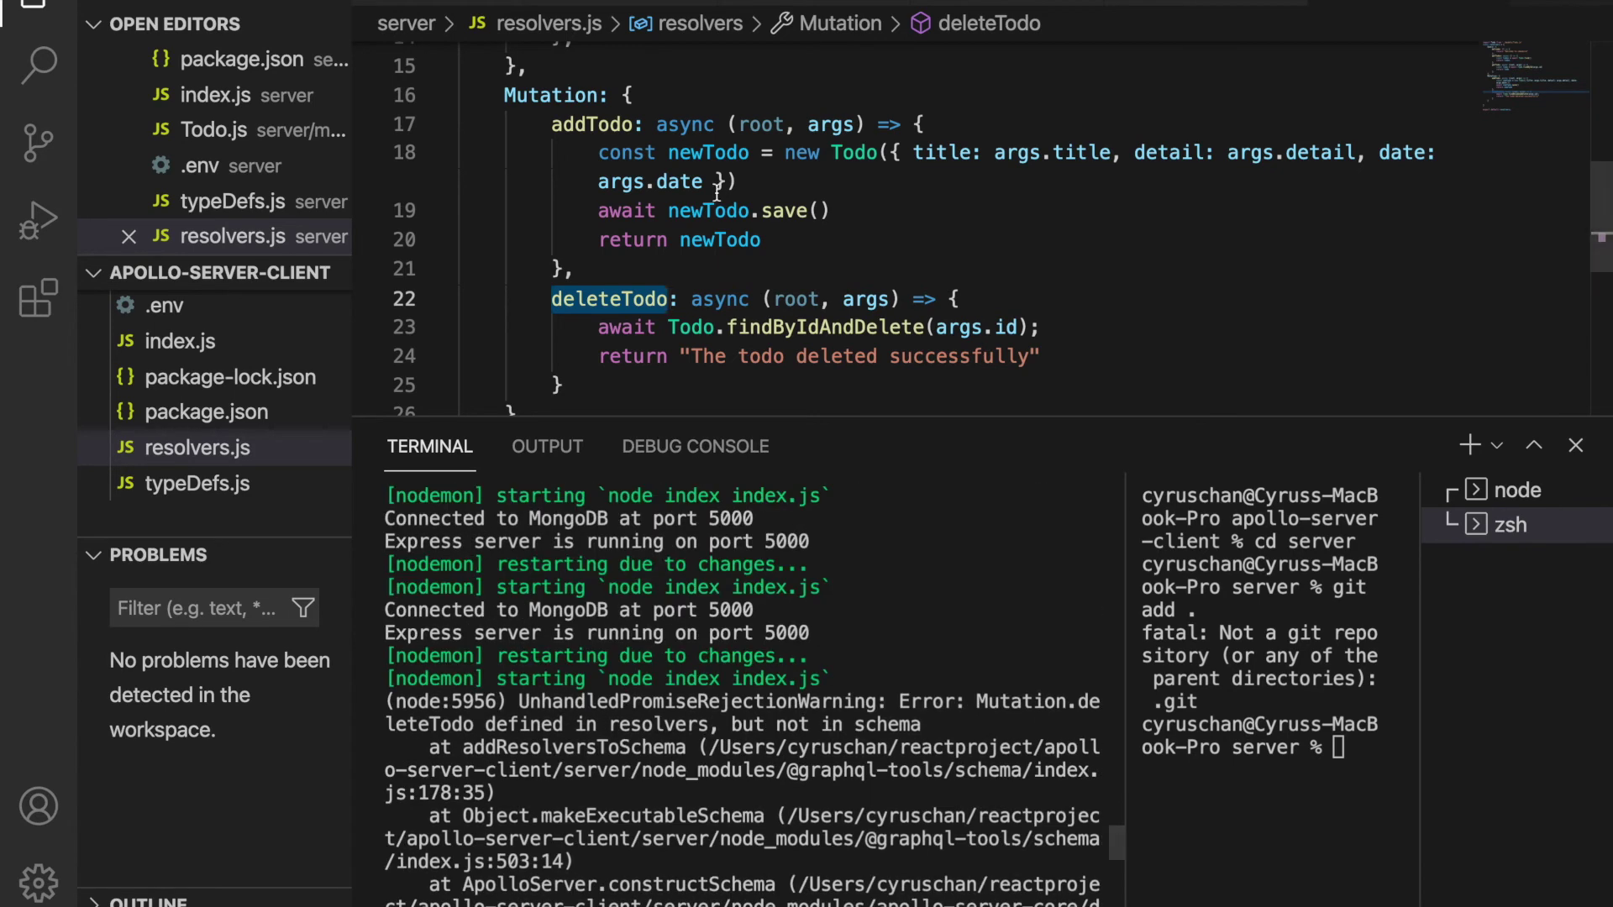
pyautogui.click(197, 483)
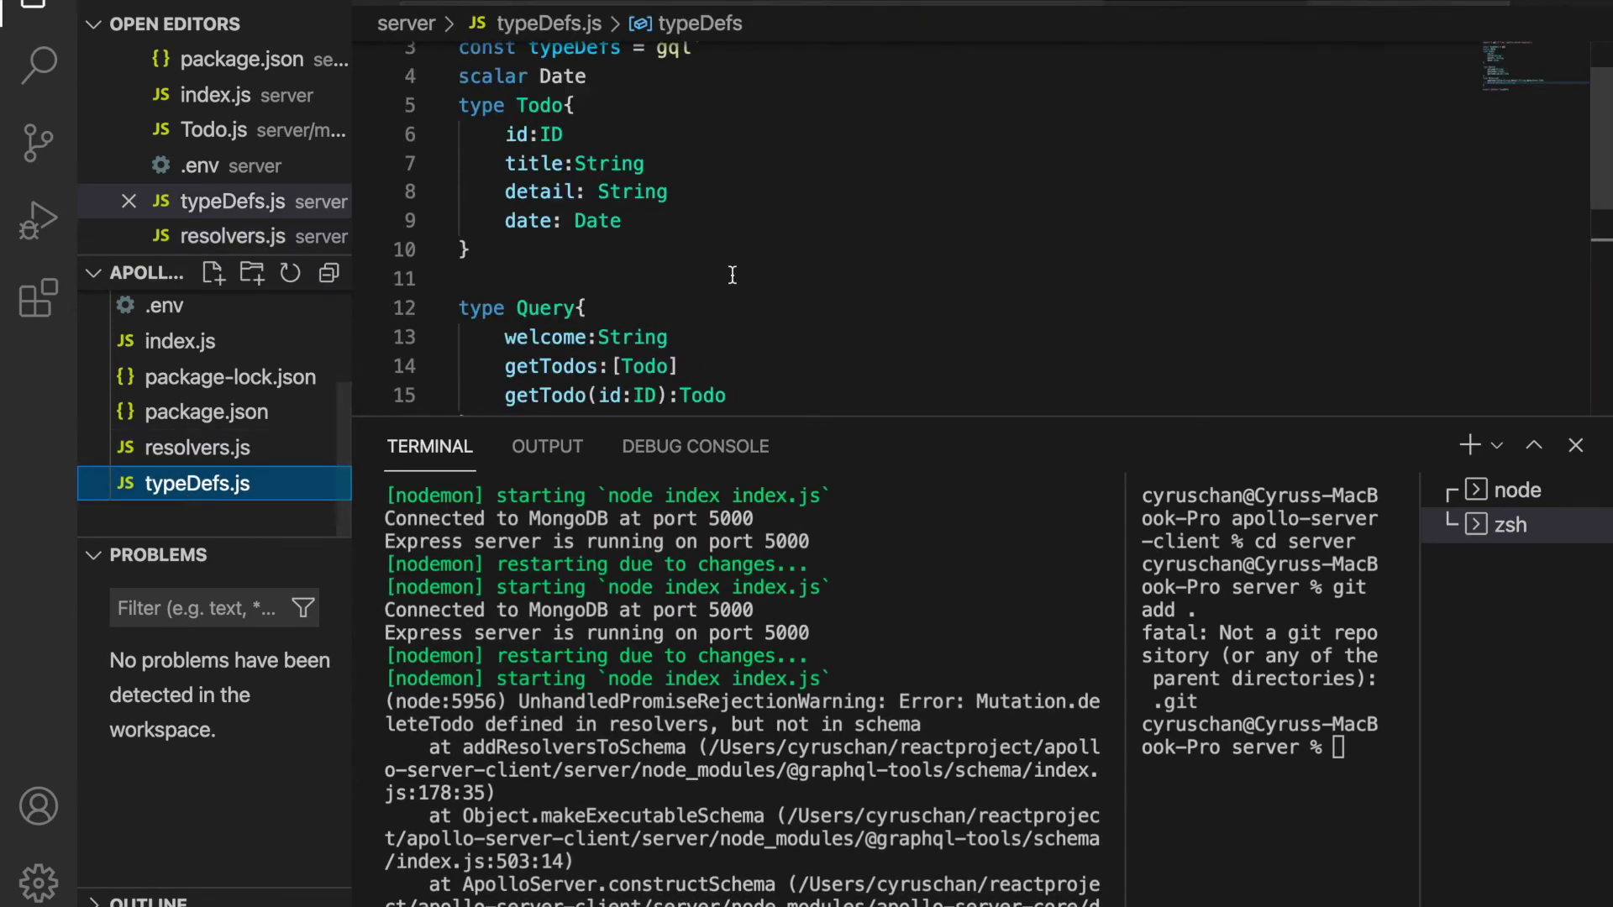
pyautogui.scroll(-2, 733, 283)
pyautogui.scroll(-2, 734, 282)
pyautogui.doubleClick(587, 326)
pyautogui.write('deleteTodo(id:ID):String')
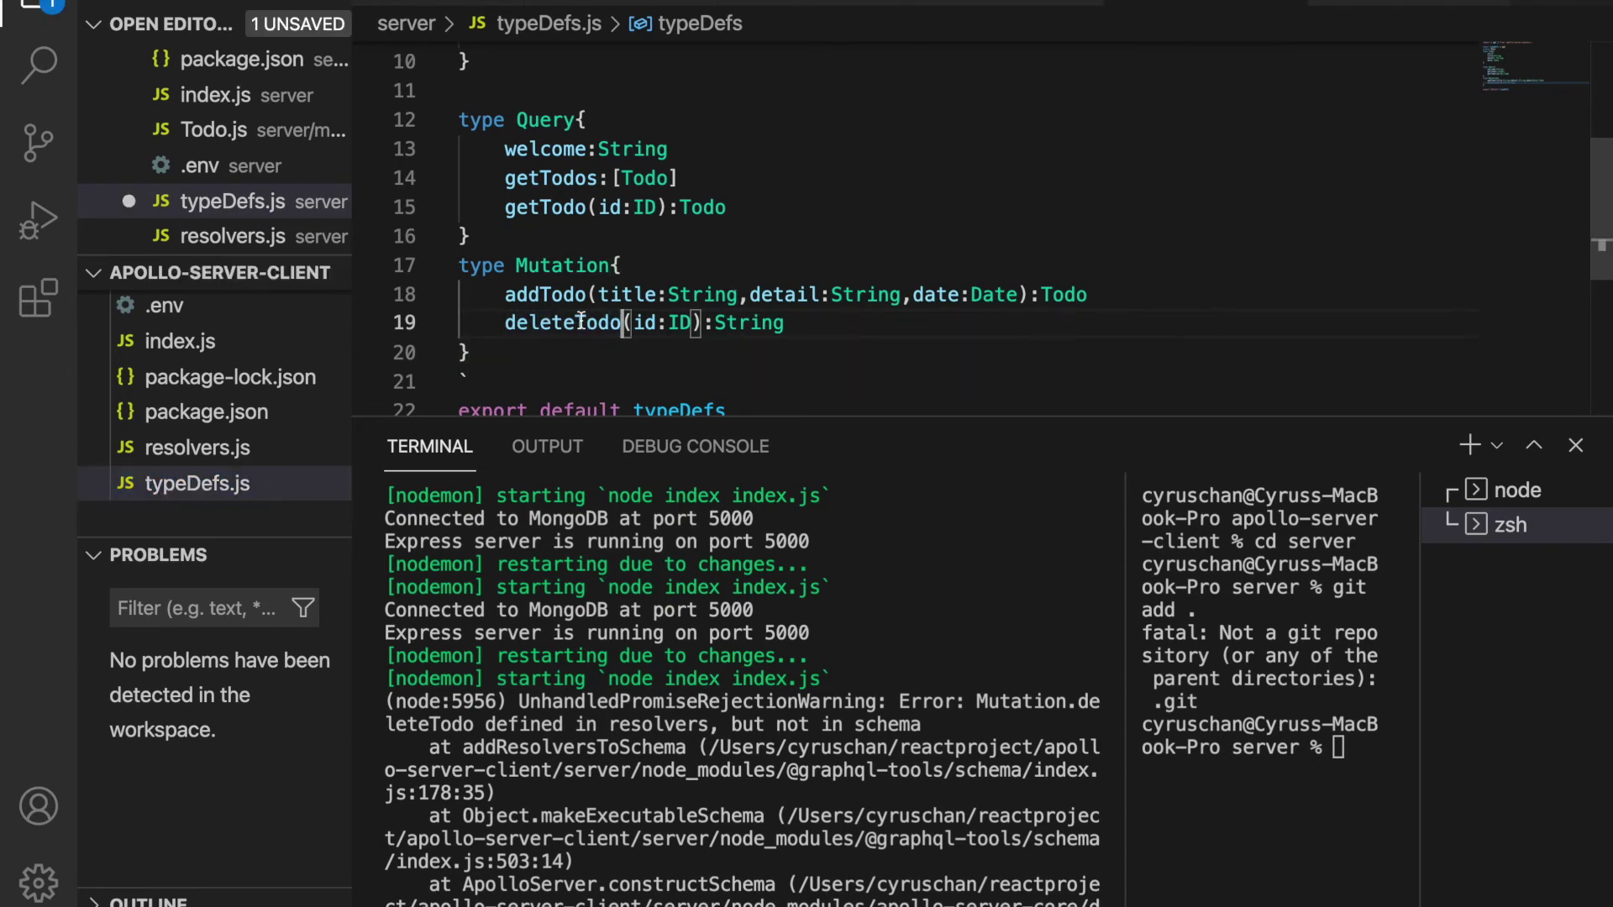
pyautogui.hotkey('ctrl', 's')
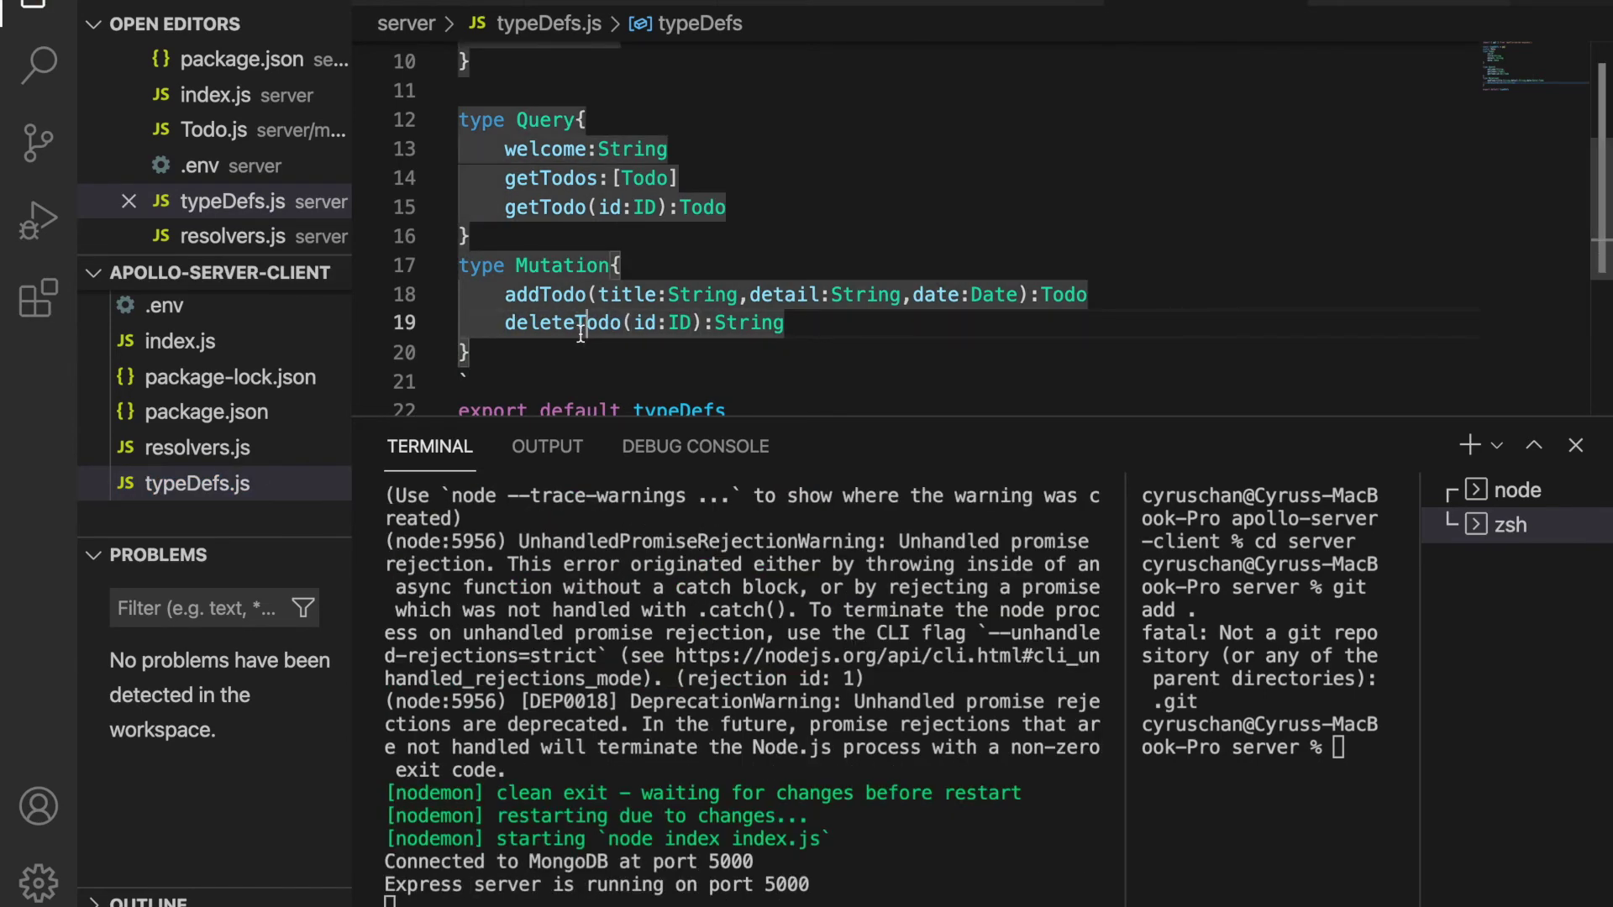
pyautogui.press('super+Tab')
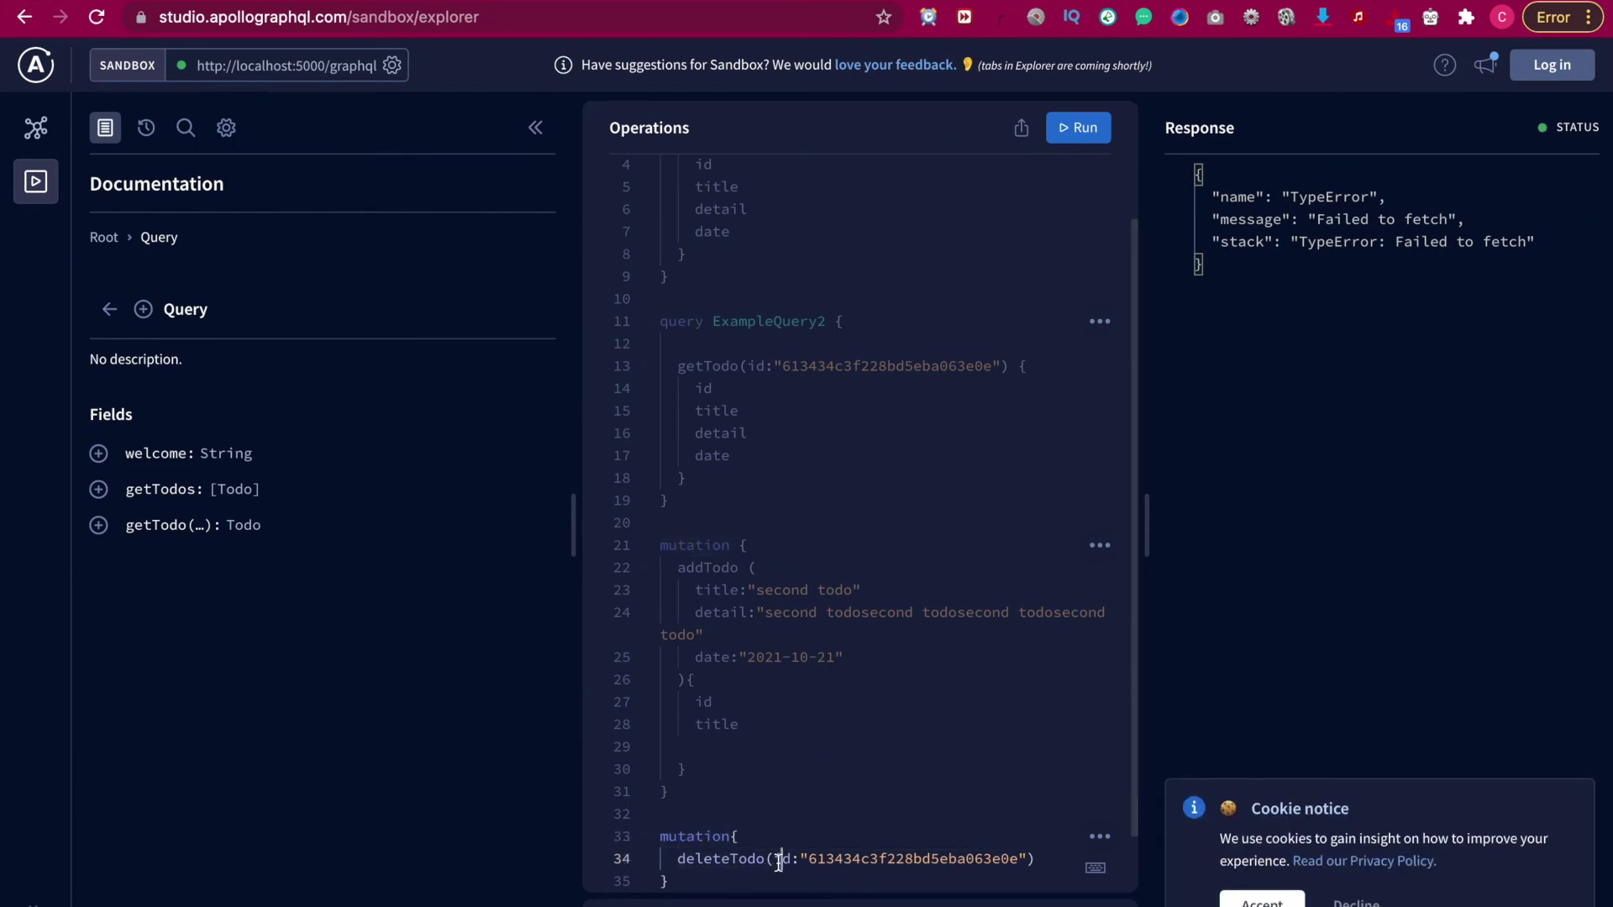
# Rerun deleteTodo successfully, then rerun ExampleQuery and check getTodos lists one todo.
pyautogui.click(1086, 130)
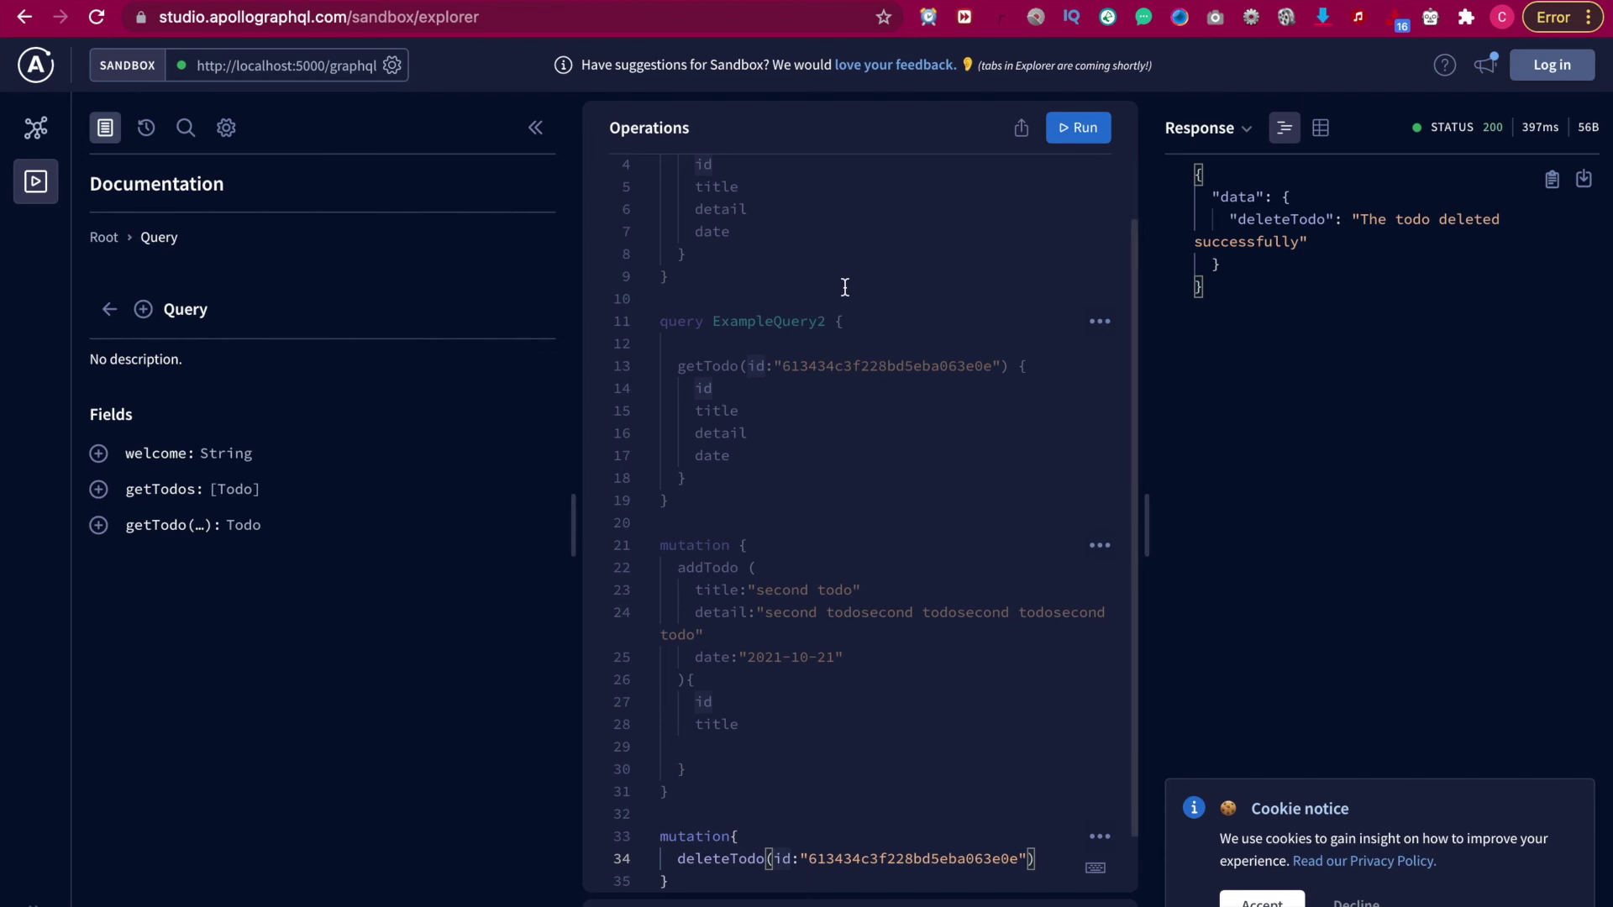
pyautogui.scroll(2, 845, 288)
pyautogui.click(797, 182)
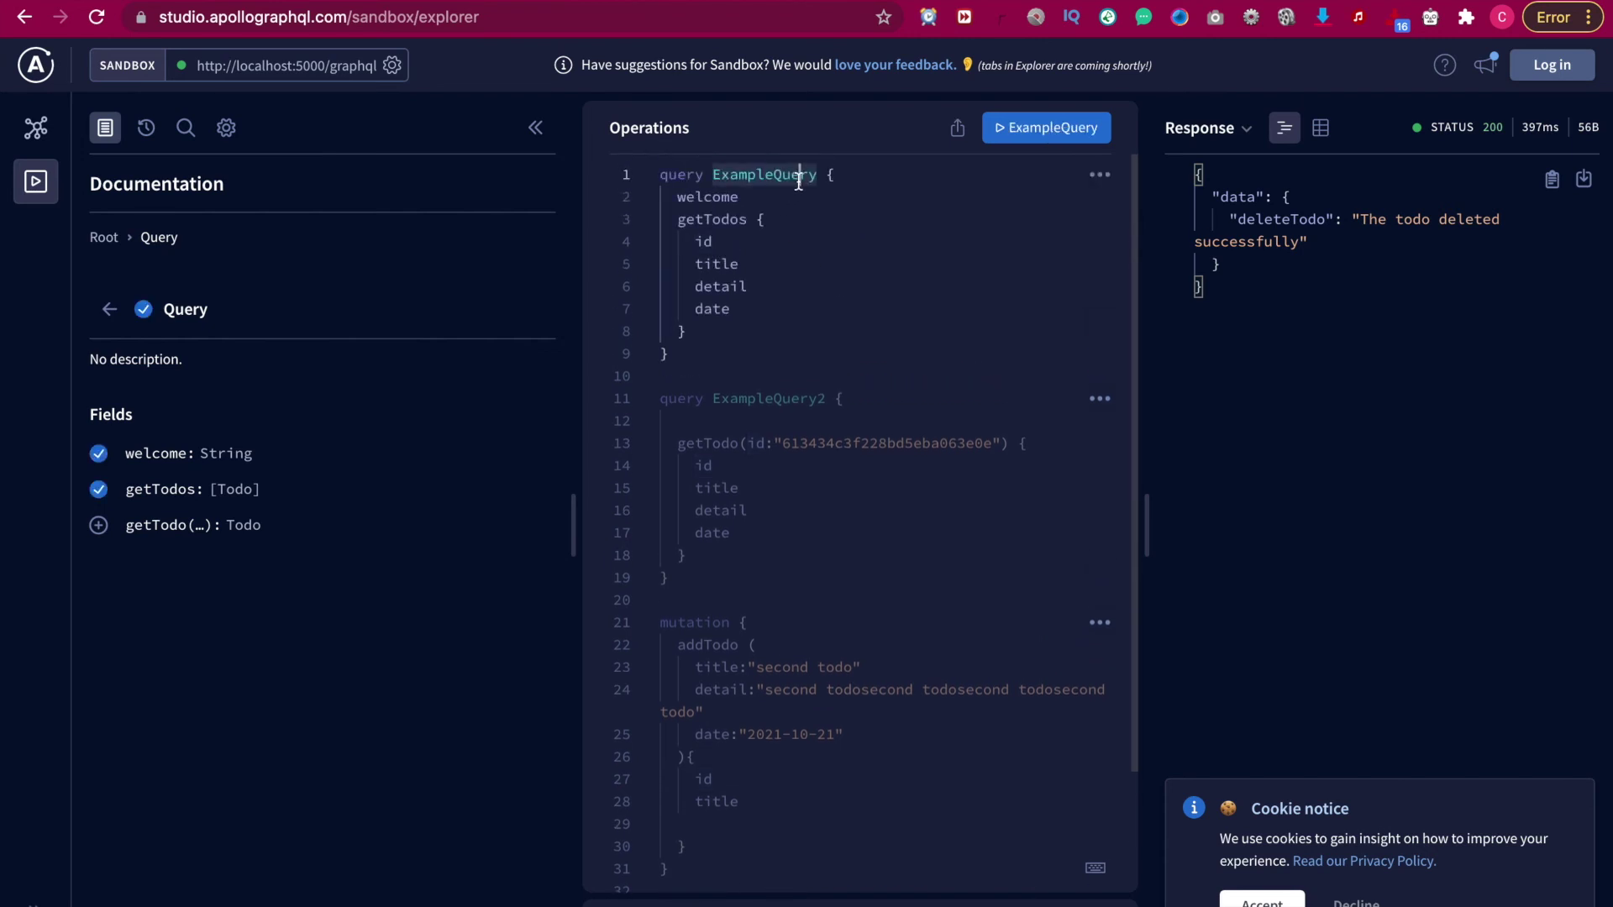
pyautogui.click(1078, 127)
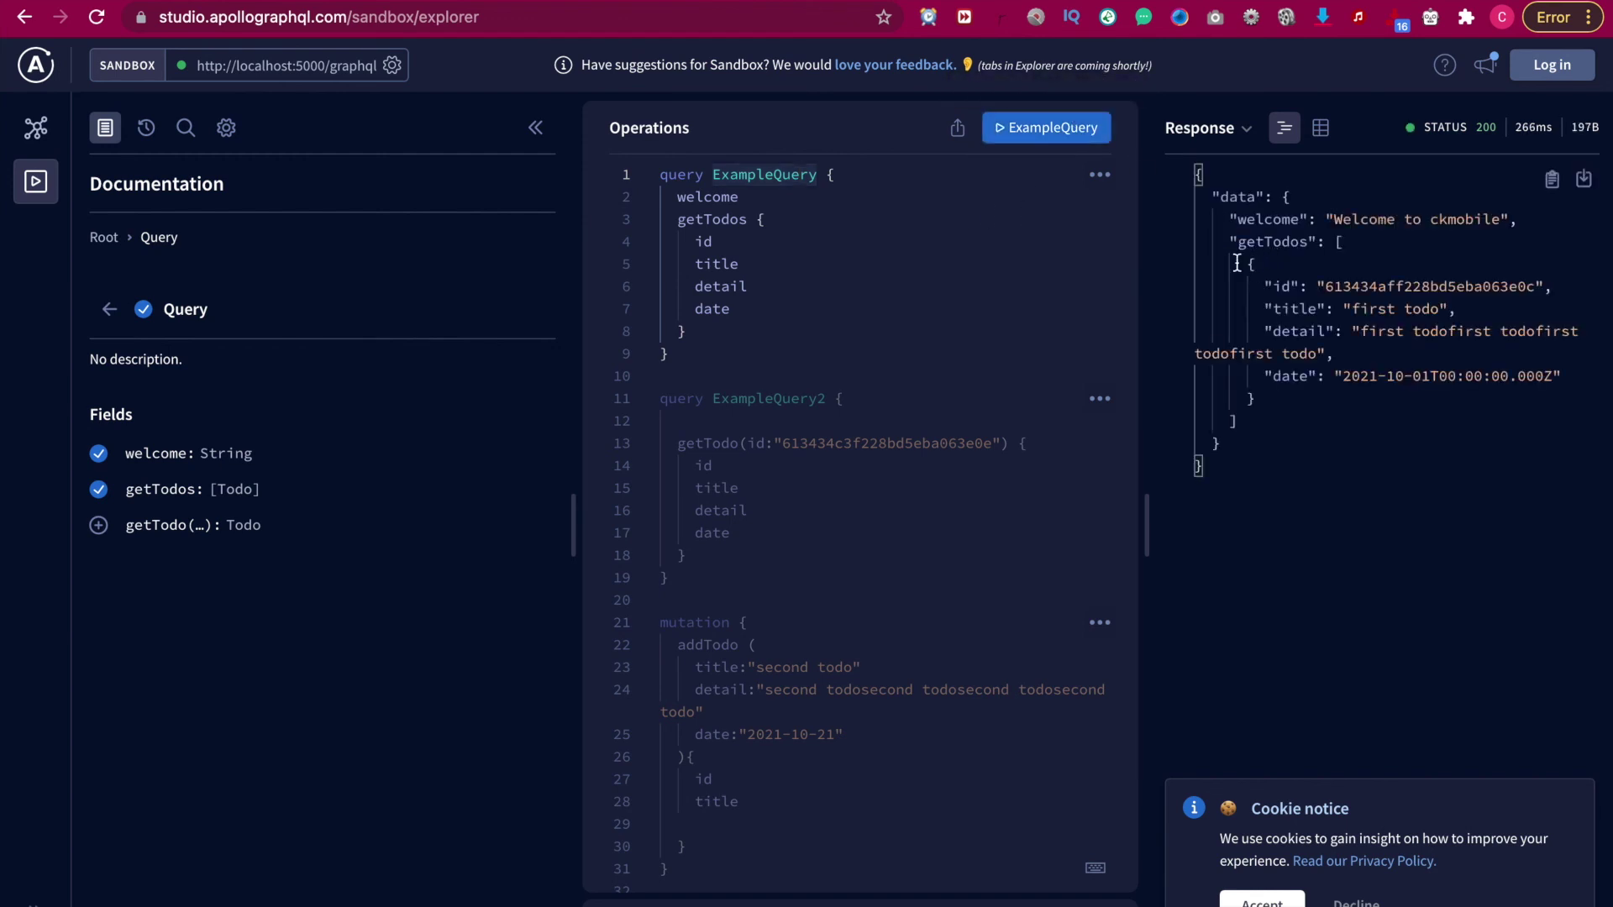
pyautogui.moveTo(1237, 264); pyautogui.dragTo(1264, 415)
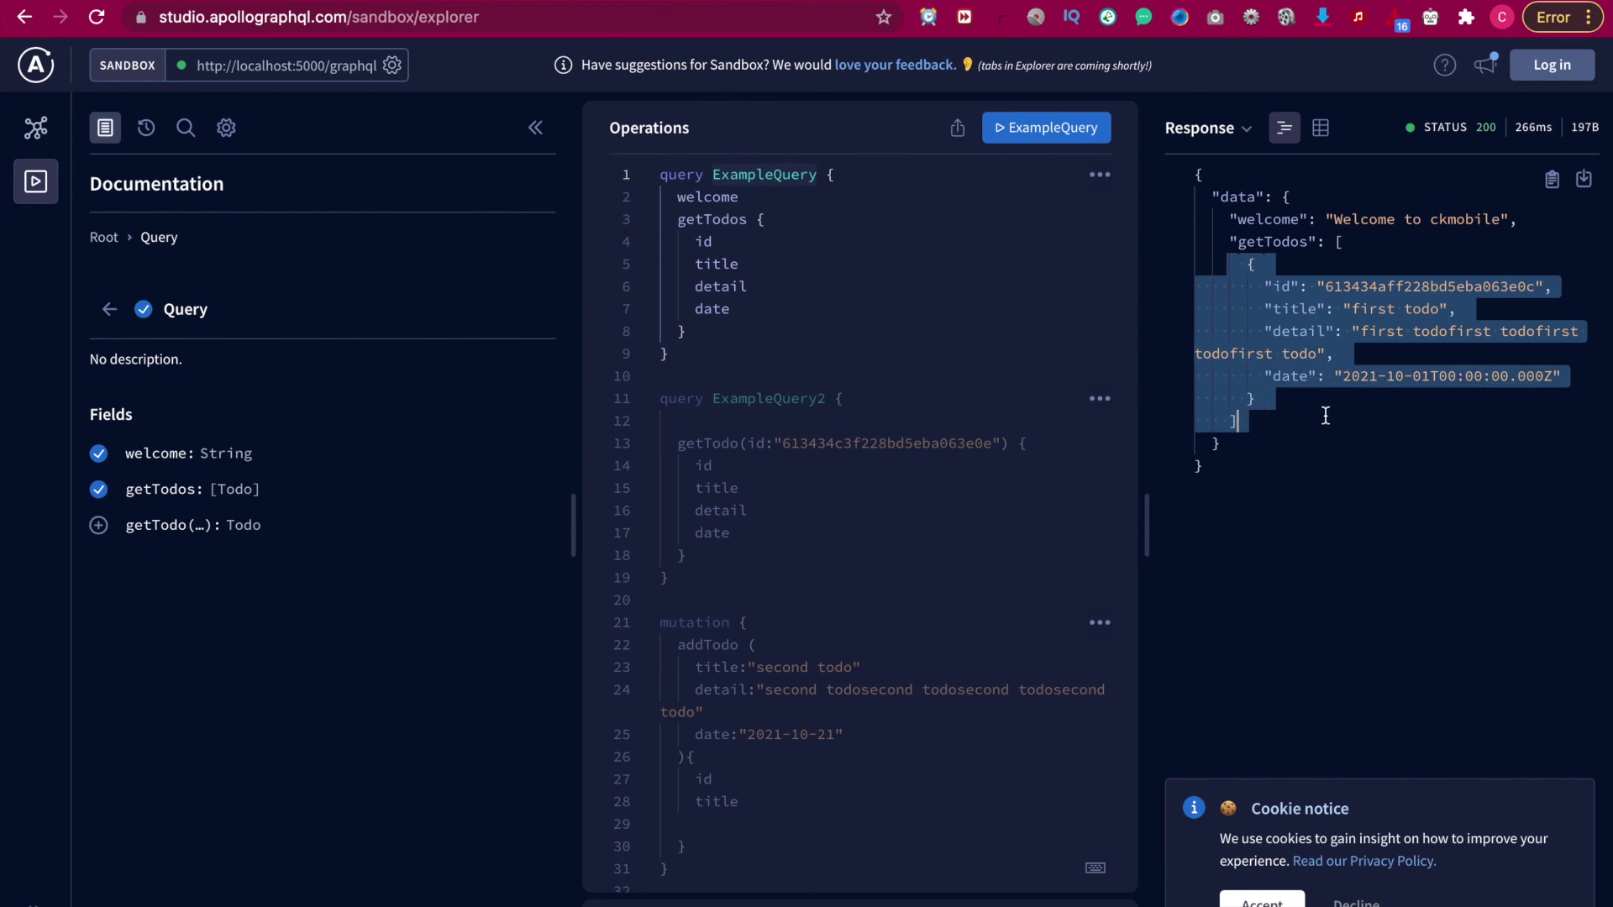